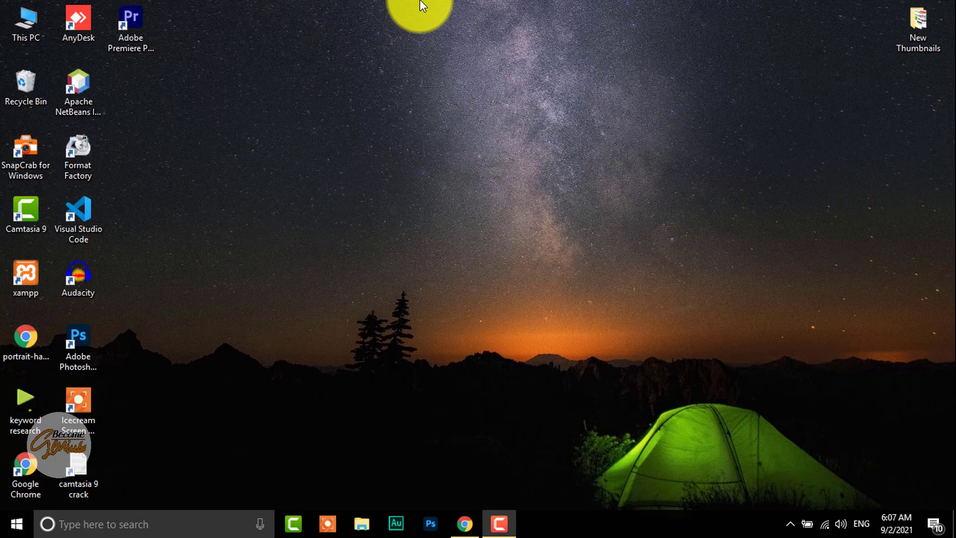
left_click(497, 527)
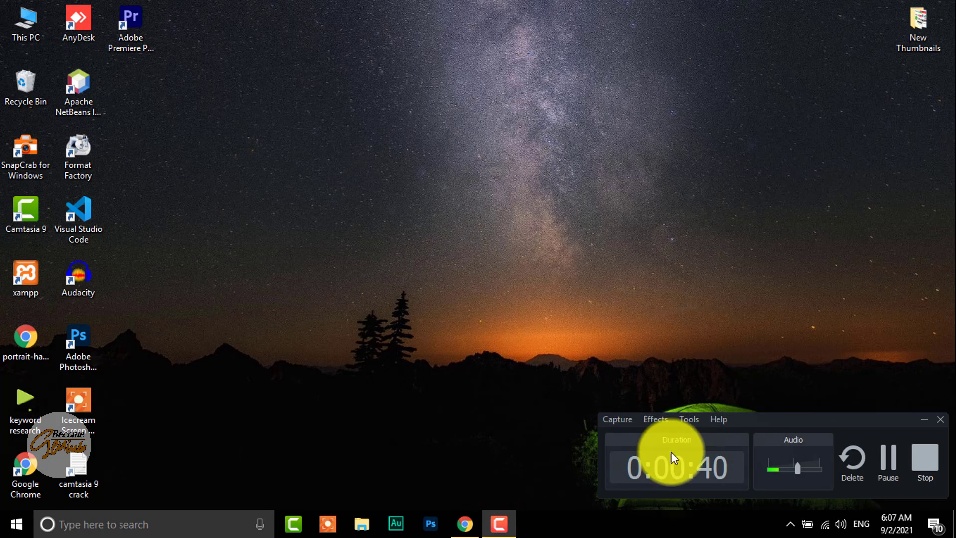
left_click(921, 419)
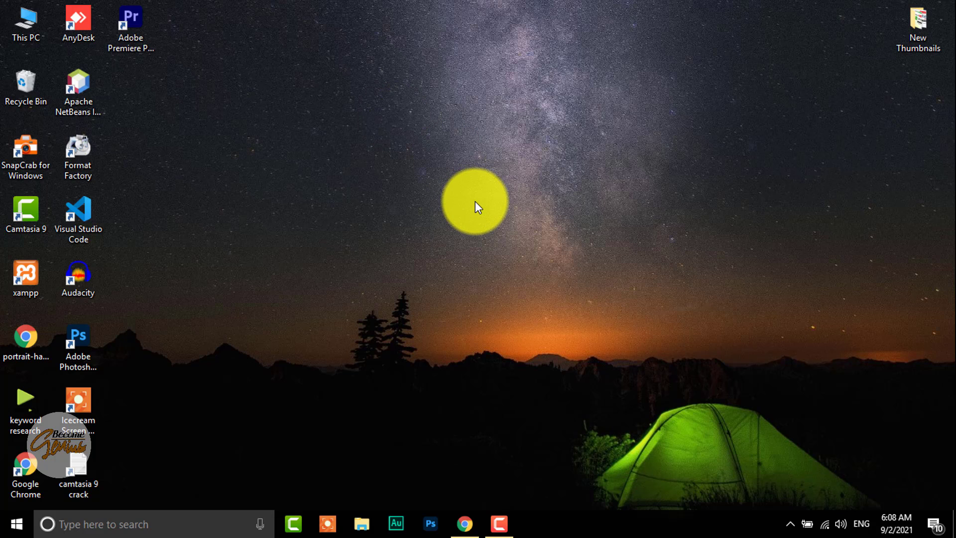
Step: Switch to Chrome and search Google for "top 10 screen recorder for pc", and minimize the browser
left_click(465, 525)
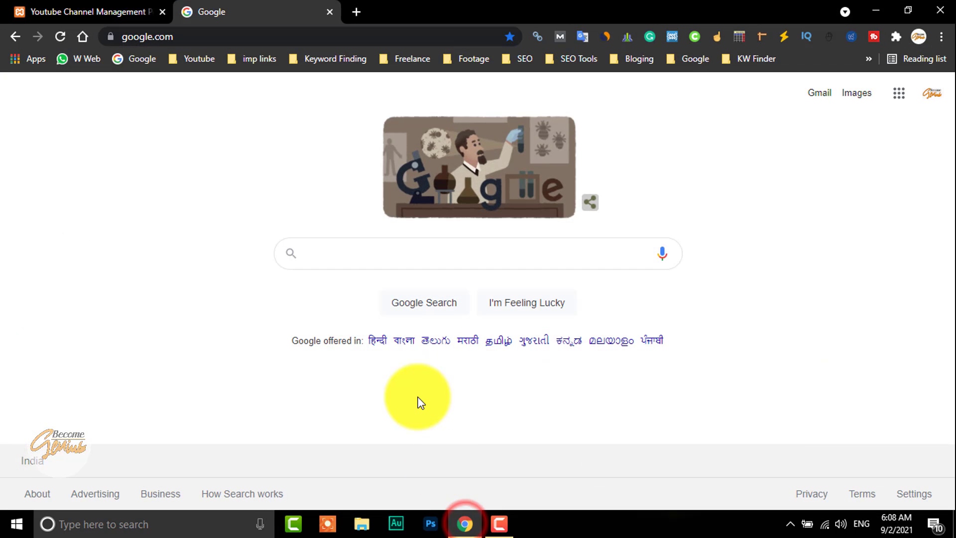
left_click(369, 255)
type("to")
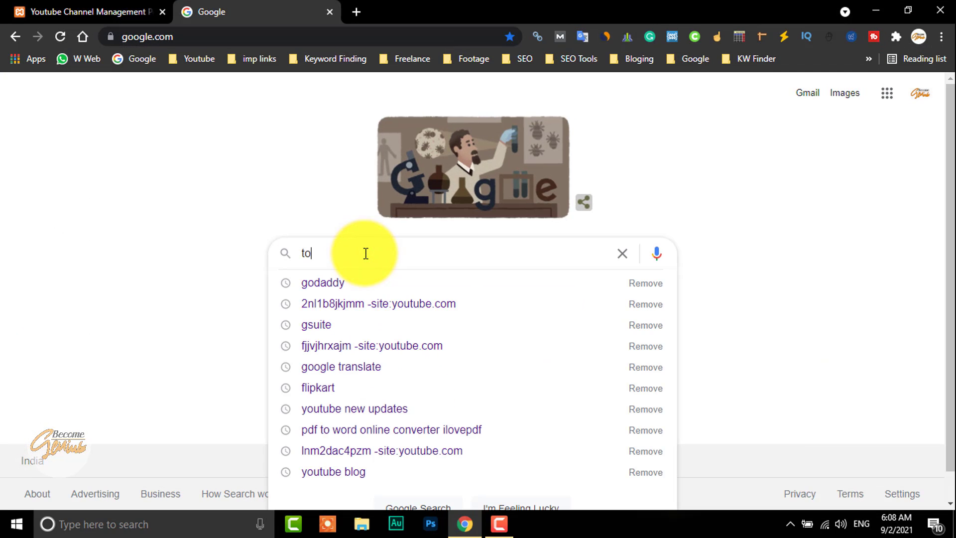
type("p 10 scrn")
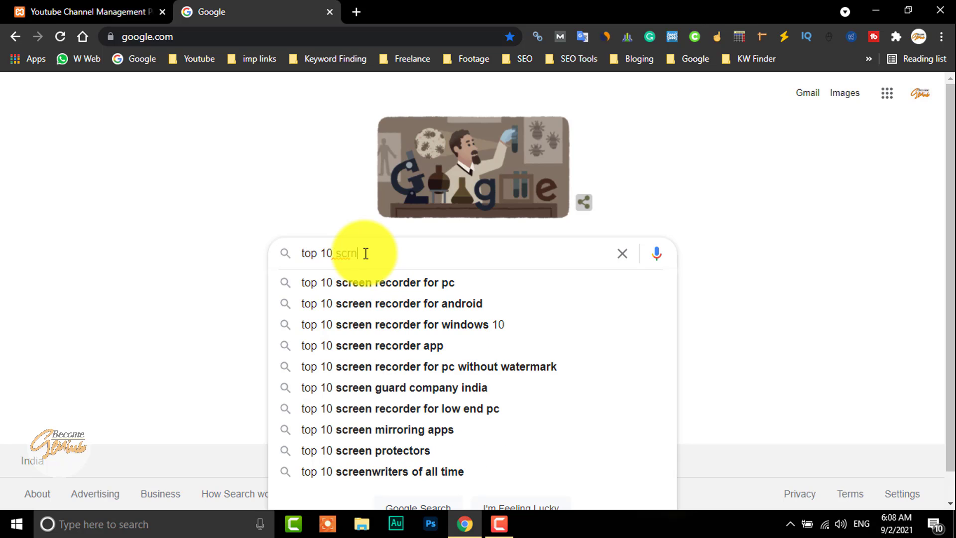
left_click(372, 283)
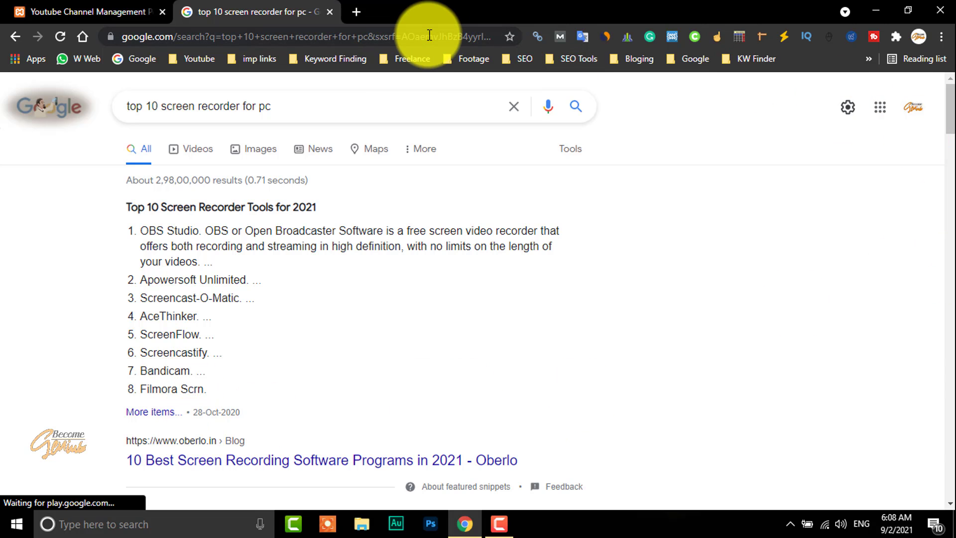
left_click(877, 10)
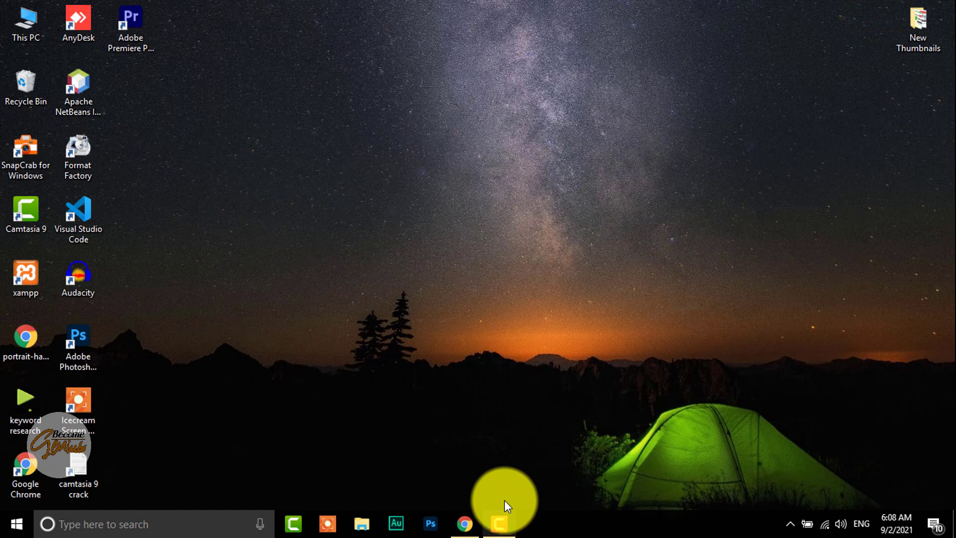
left_click(499, 523)
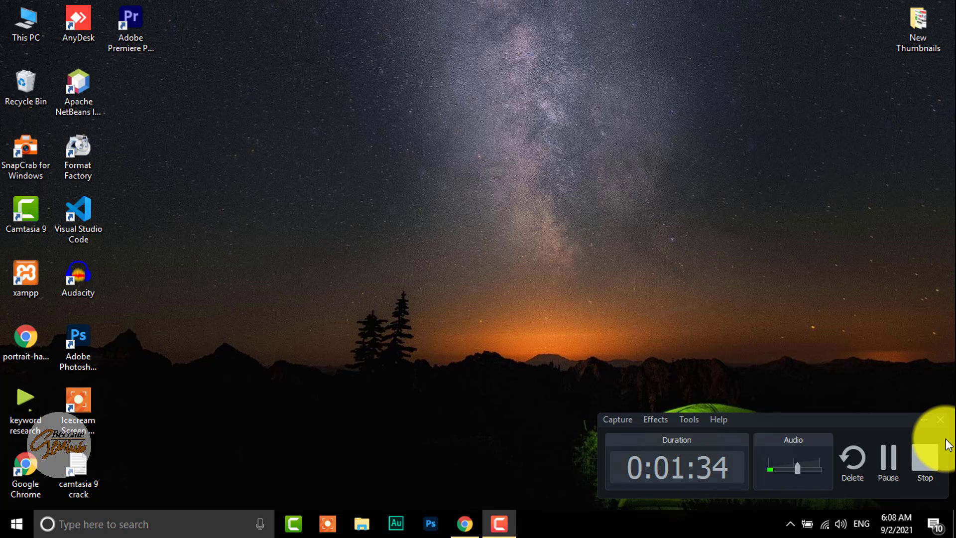
left_click(926, 421)
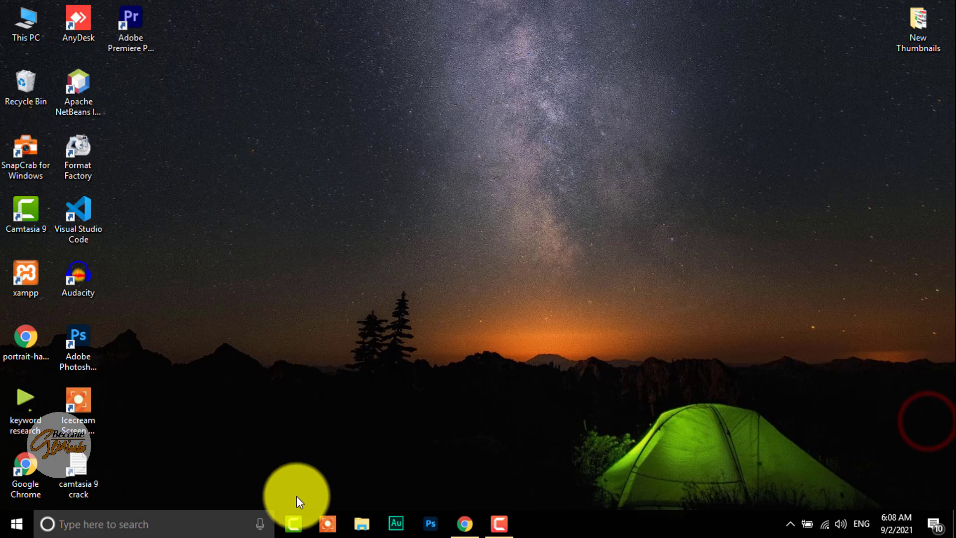
Step: Launch Icecream Screen Recorder and open its system settings to look at the screenshot format choices
left_click(336, 527)
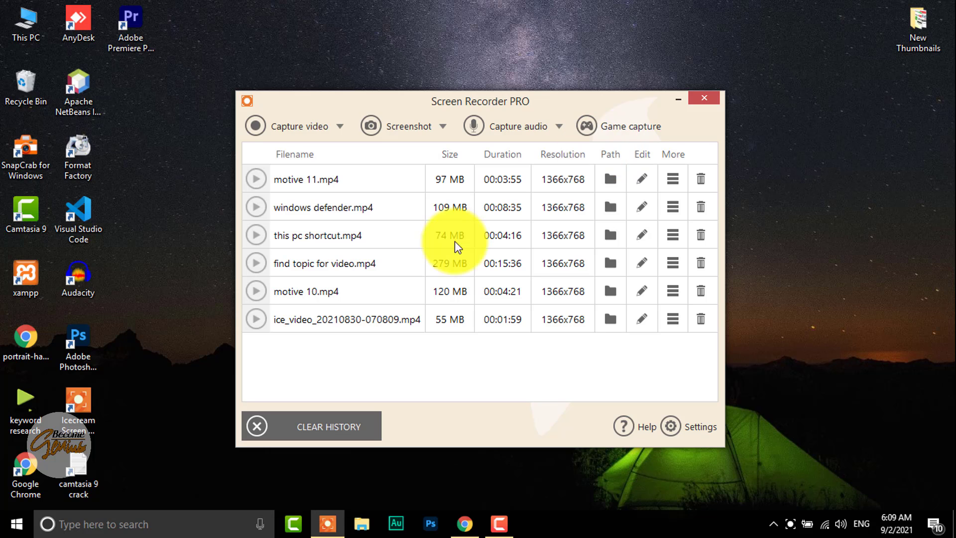
left_click_drag(338, 102, 375, 83)
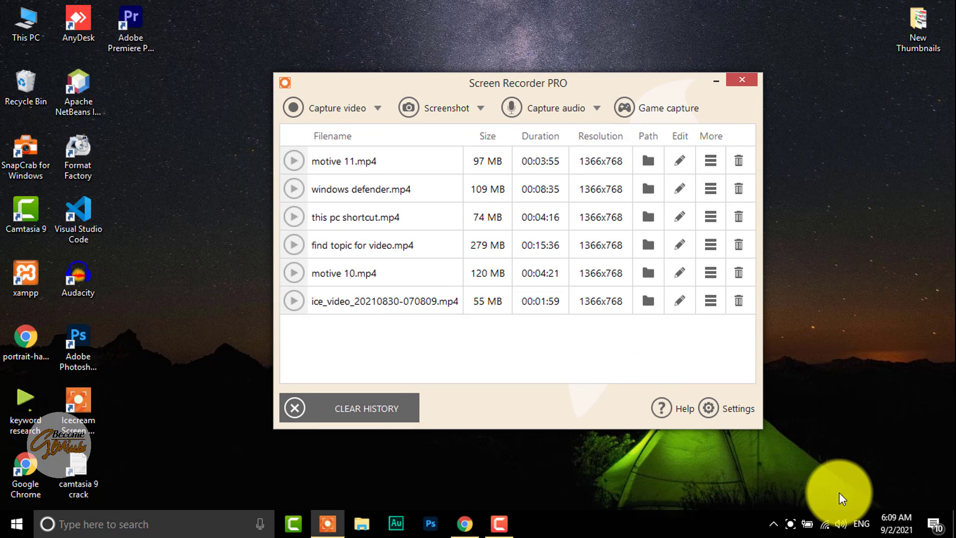
left_click(744, 413)
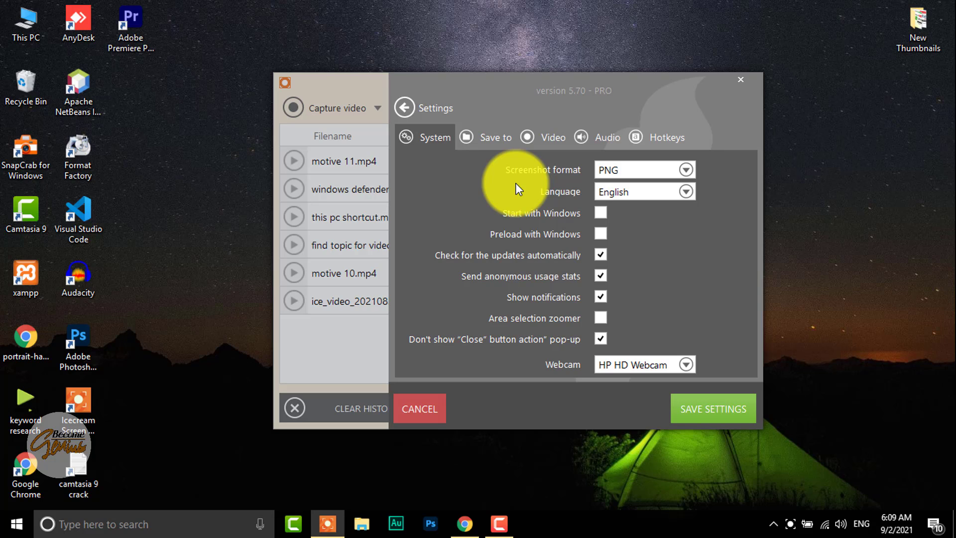
left_click(686, 168)
left_click(686, 167)
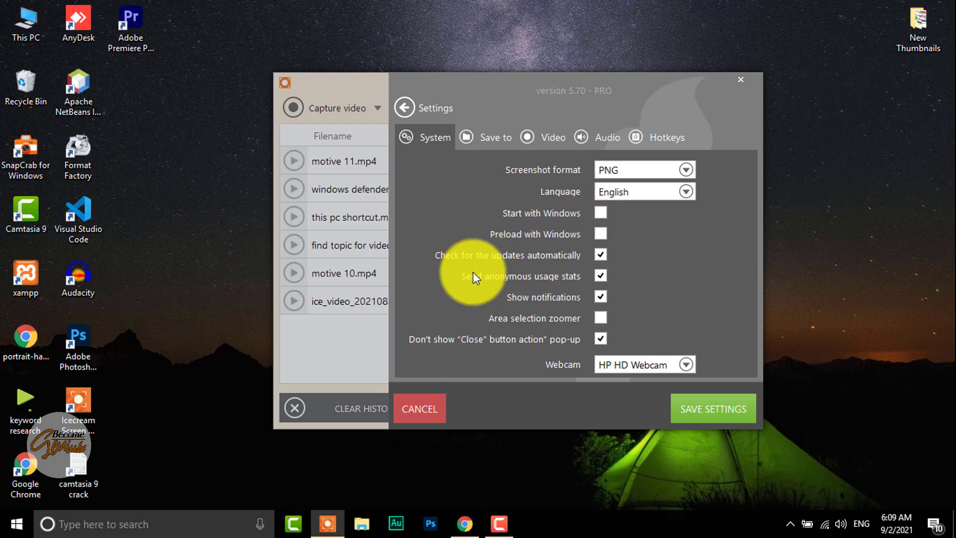
Step: Review the save settings for the video folder, maximum file size and minimum disk space
left_click(495, 133)
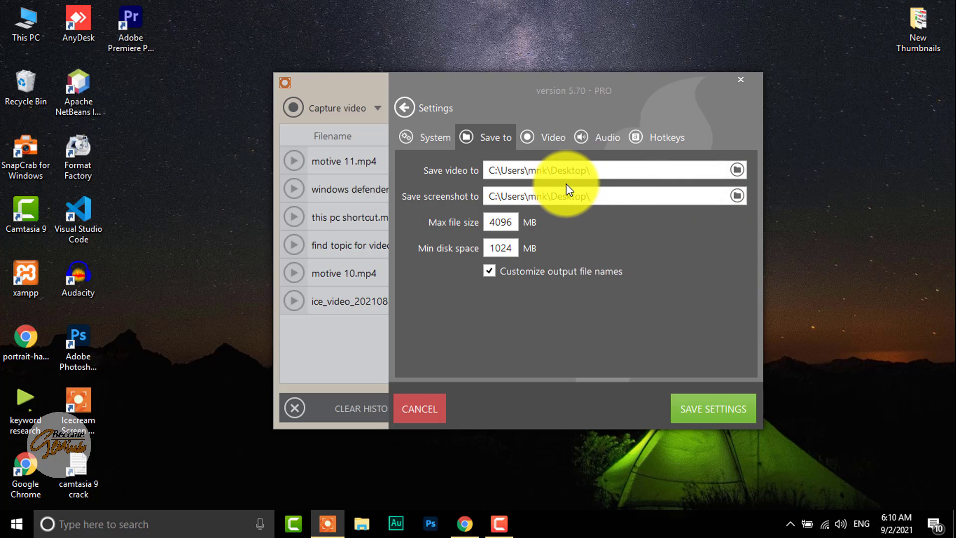
left_click(740, 170)
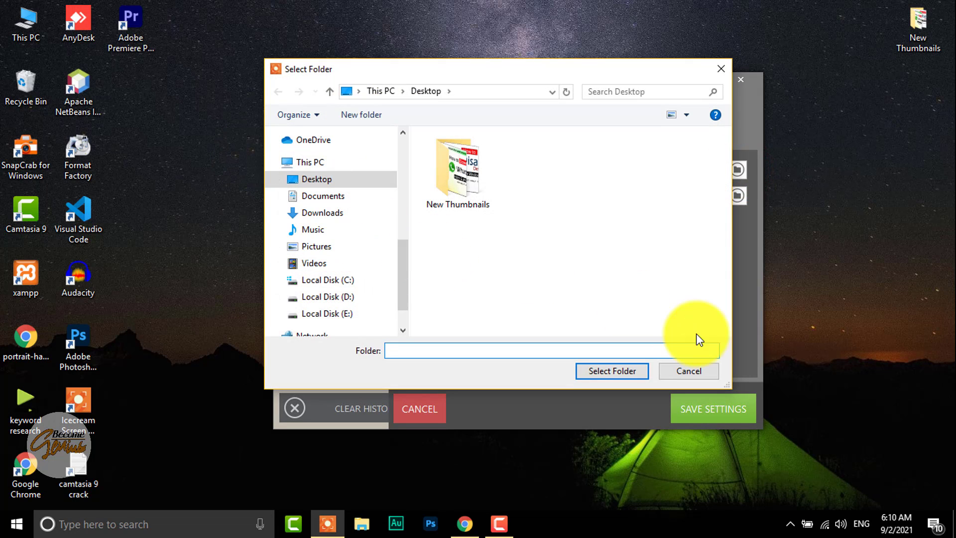
left_click(696, 368)
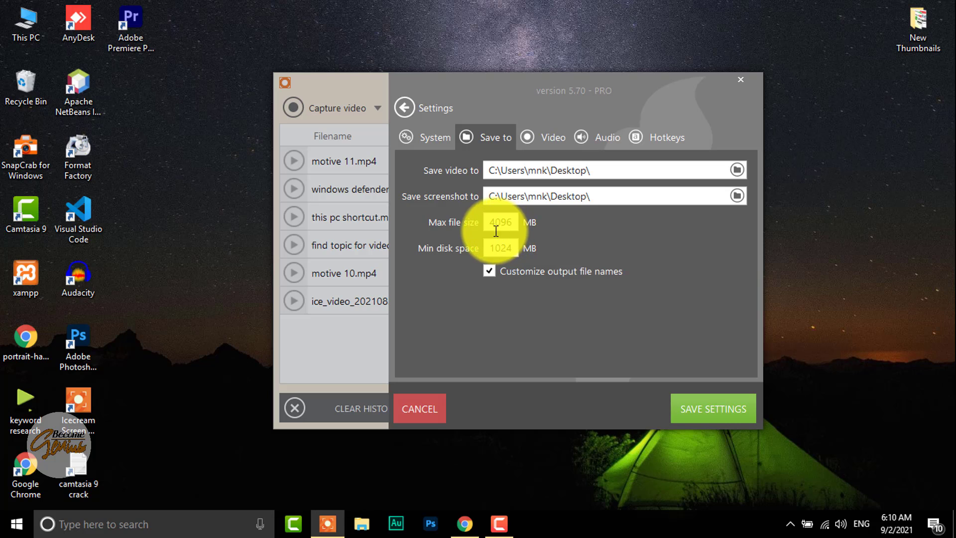
double_click(513, 224)
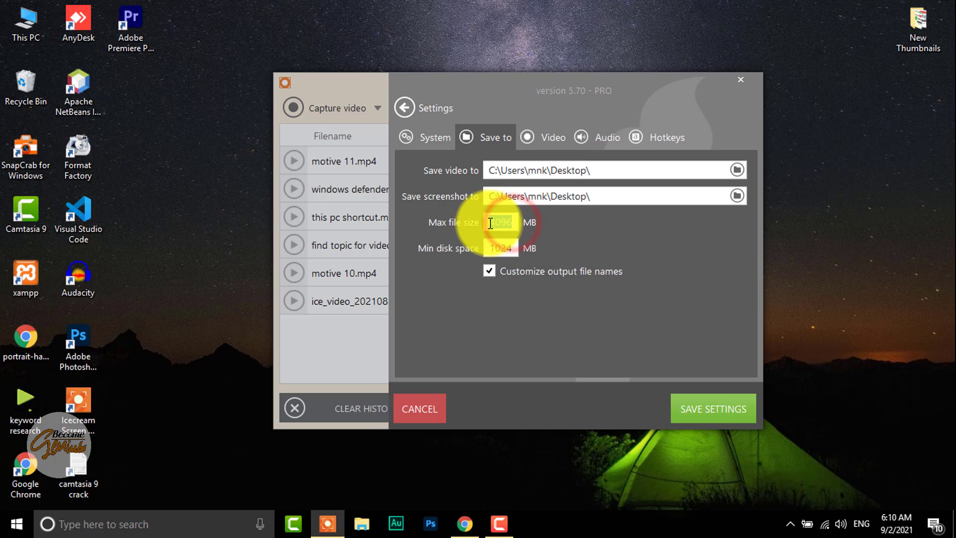
left_click(515, 251)
double_click(515, 250)
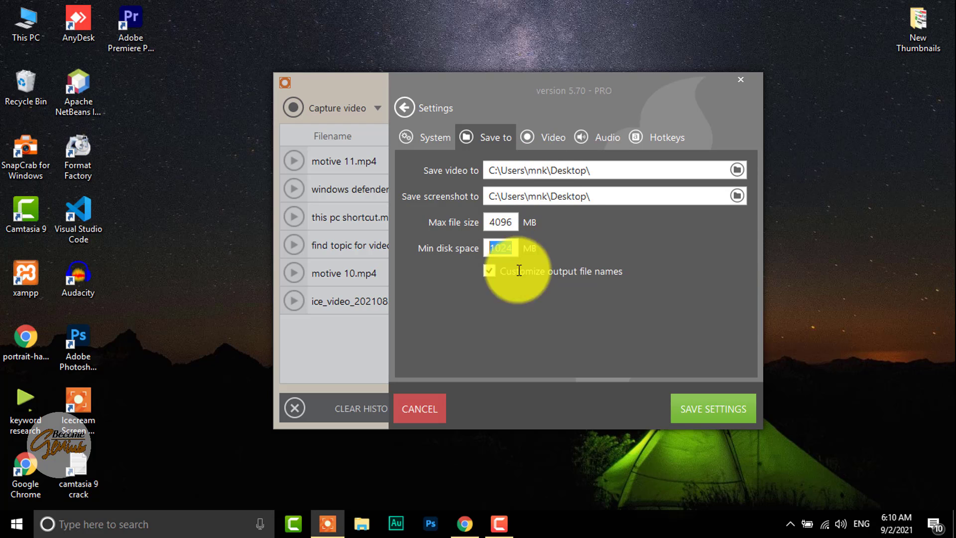
Step: Review the available video formats and quality levels and the mouse recording options in the video settings
left_click(546, 138)
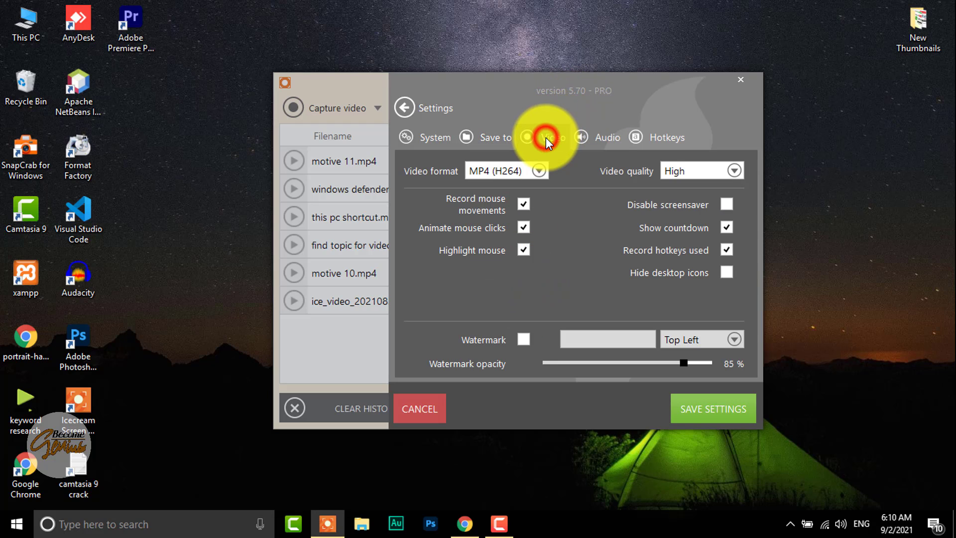
left_click(531, 169)
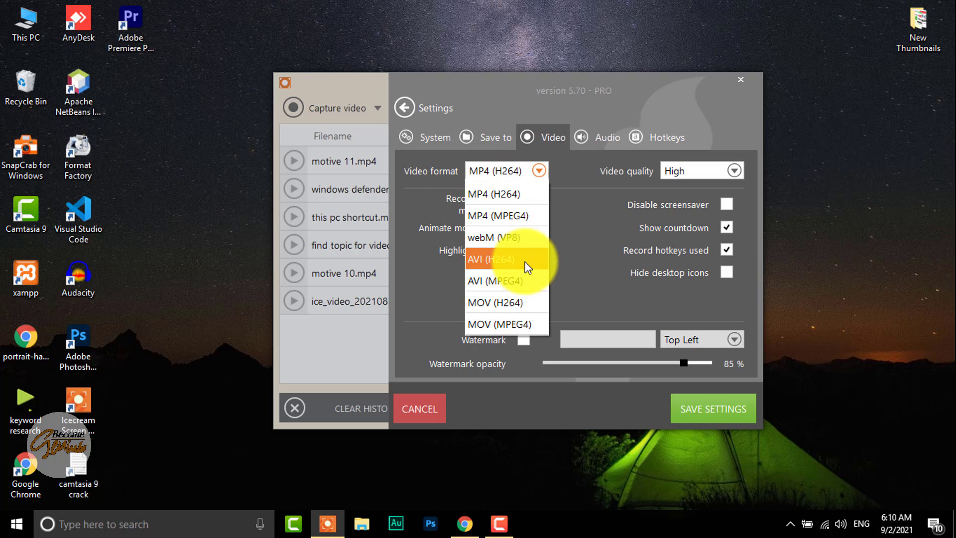
left_click(521, 171)
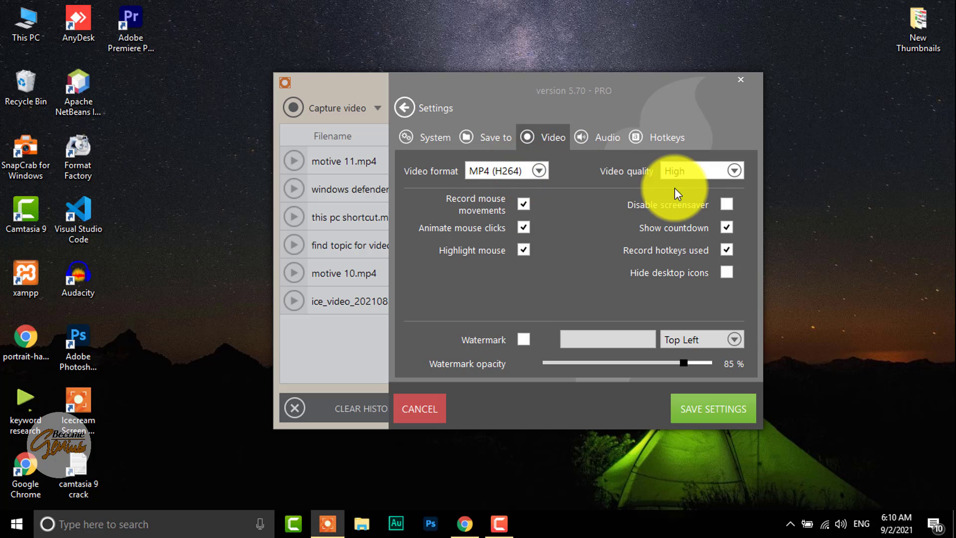
left_click(718, 173)
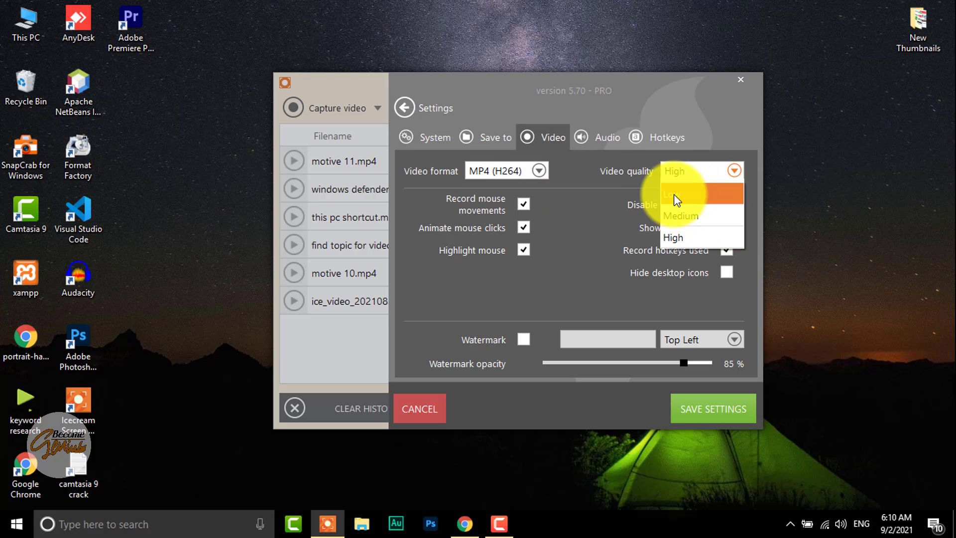
left_click(610, 203)
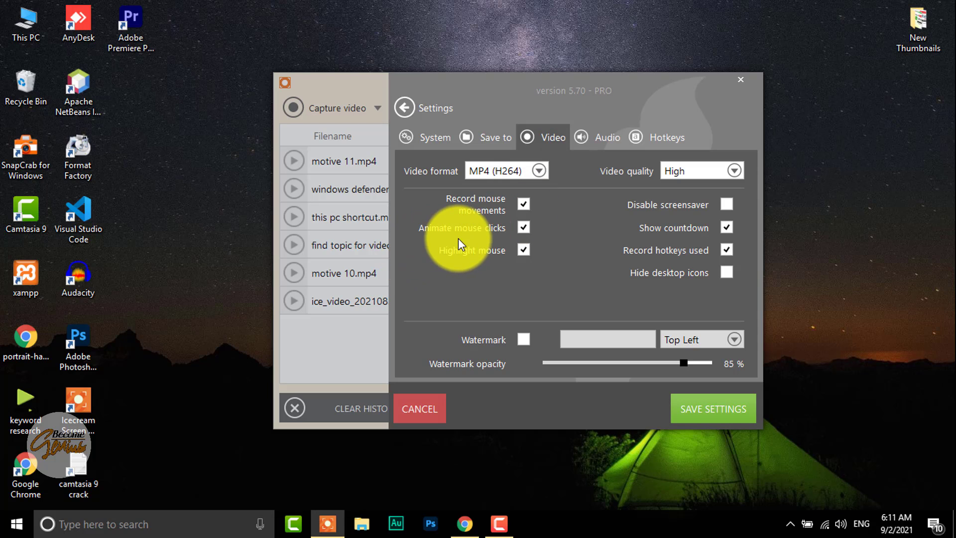
left_click(145, 159)
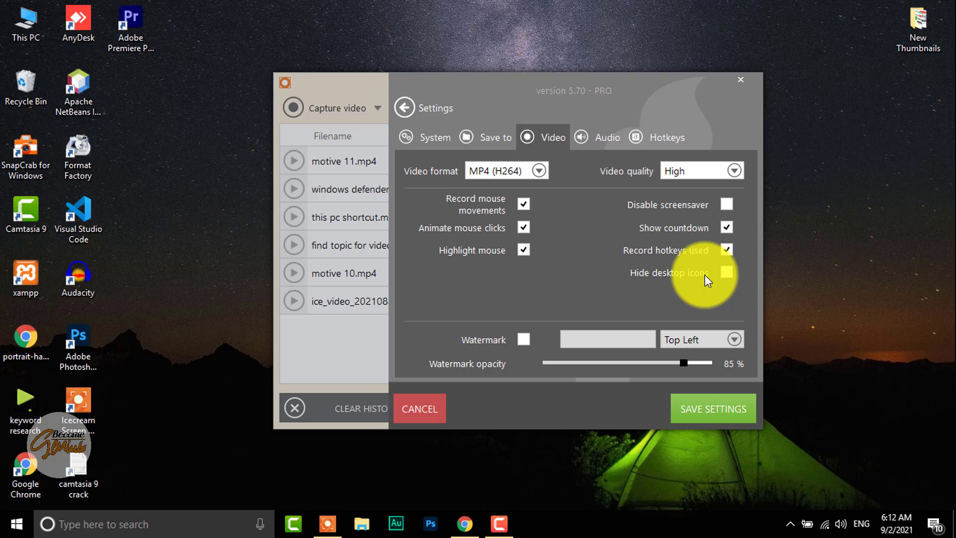
Step: Try out the recording watermark with its opacity set to 50 %, leaving the watermark option disabled
left_click(524, 340)
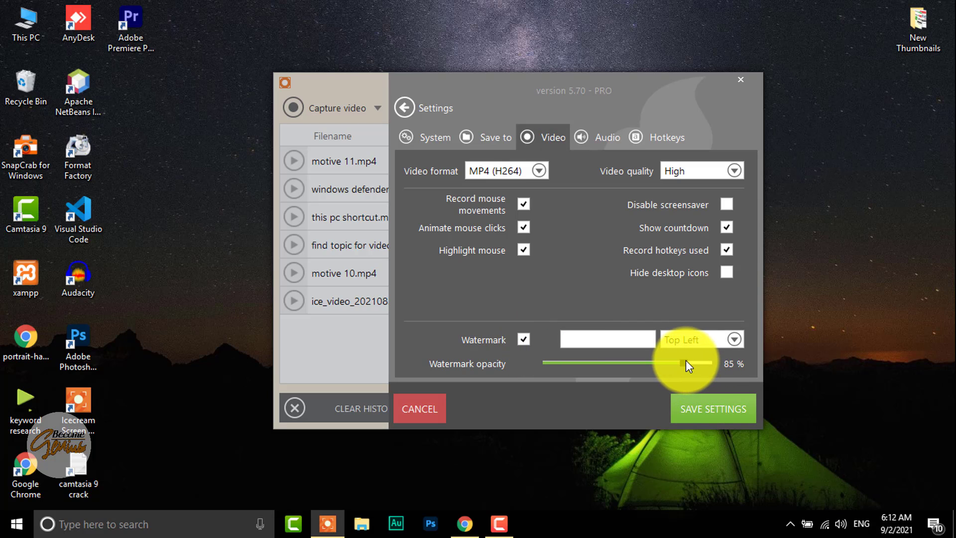
left_click_drag(686, 360, 629, 363)
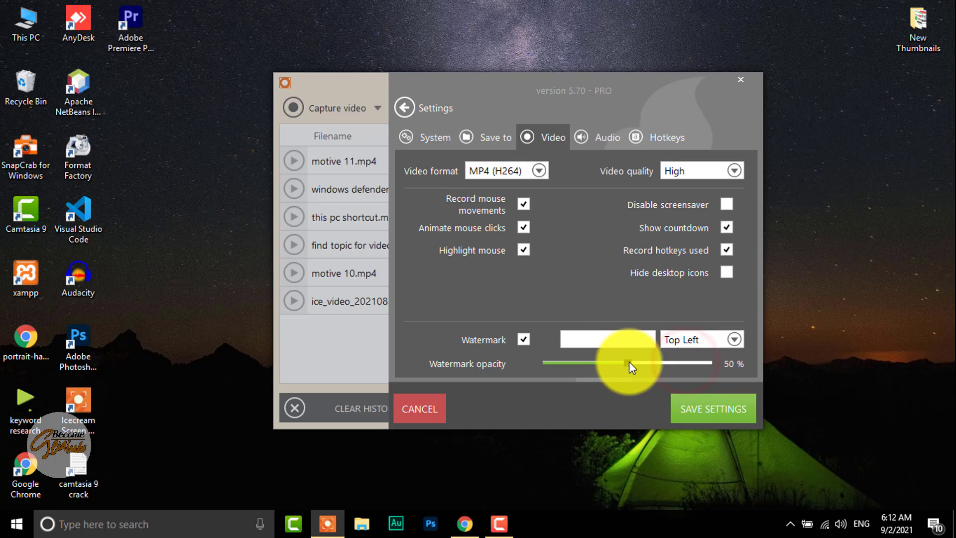
left_click(524, 338)
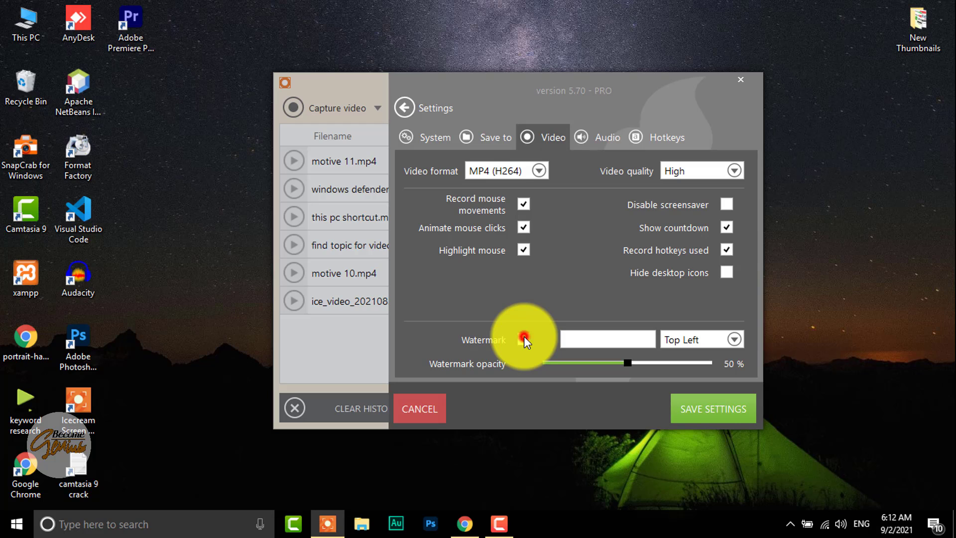
Step: Review the audio settings for recording system audio and the microphone, including the available microphone devices
left_click(617, 135)
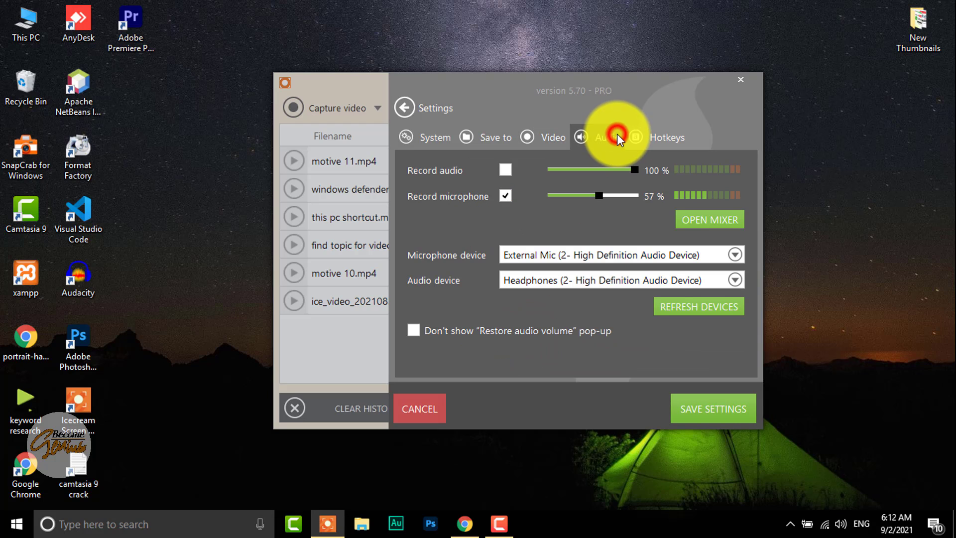
left_click(509, 169)
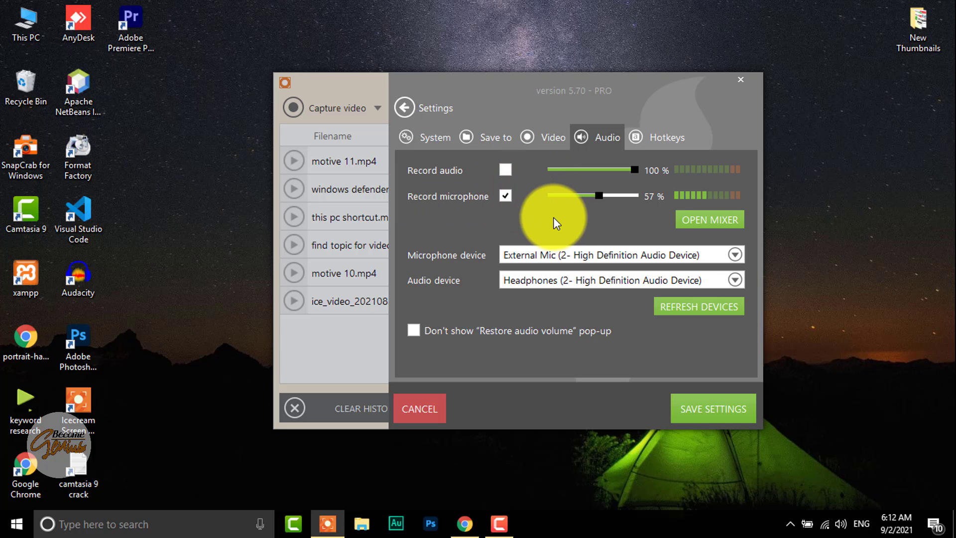
left_click(506, 197)
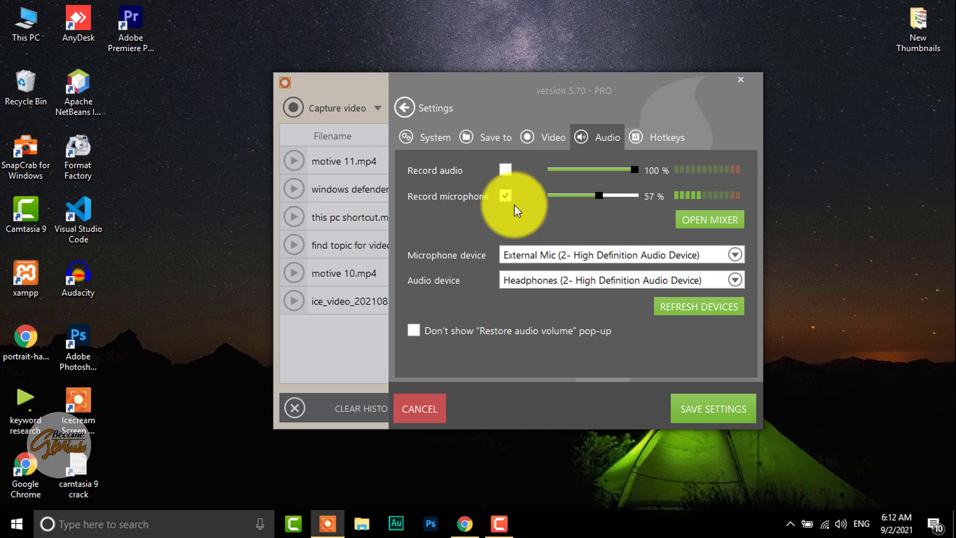
left_click(618, 260)
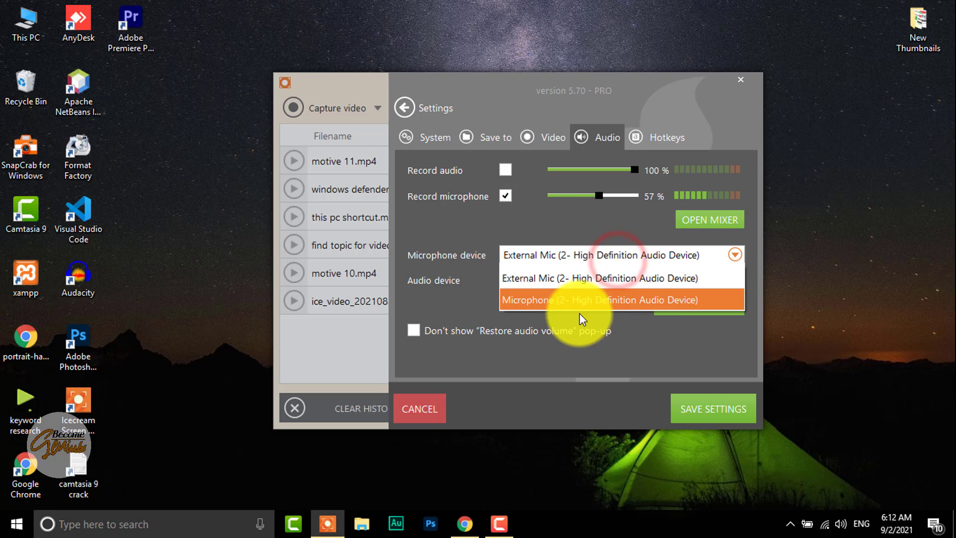
left_click(708, 333)
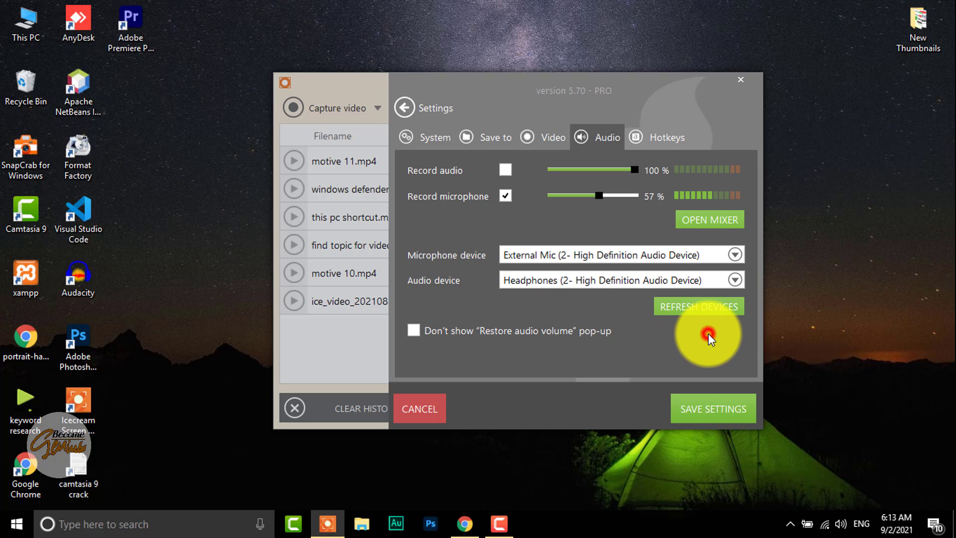
Step: Try Microphone (2- High Definition Audio Device) as the microphone device, and switch back to External Mic (2- High Definition Audio Device)
left_click(598, 254)
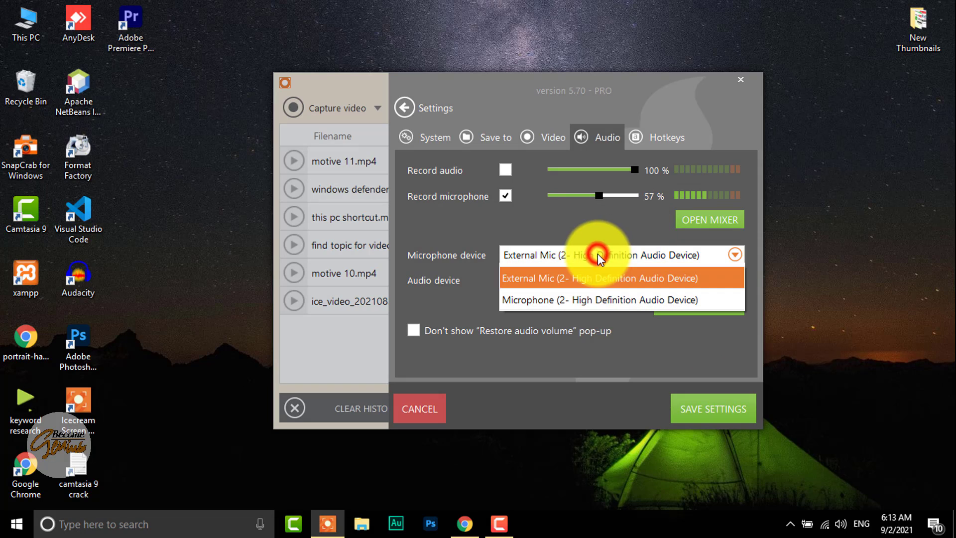
left_click(554, 301)
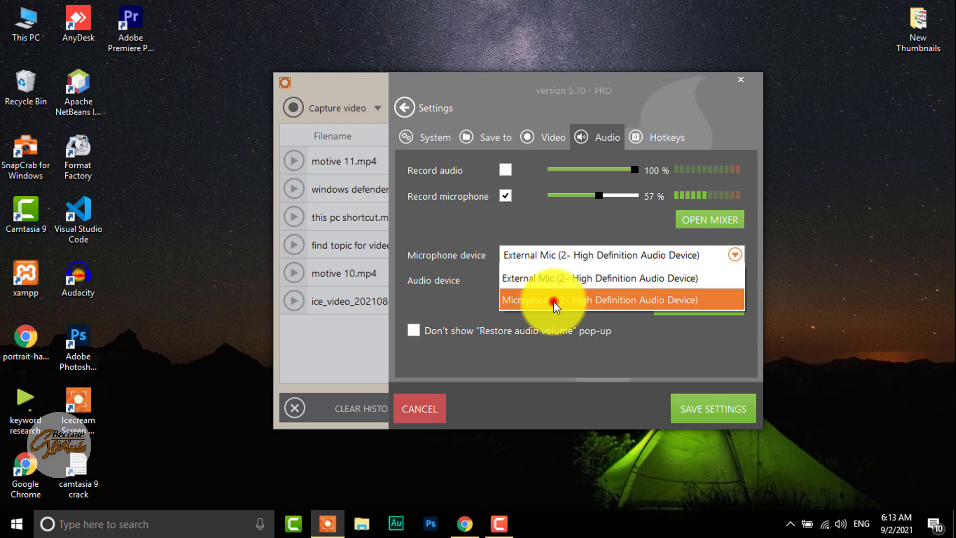
left_click(600, 256)
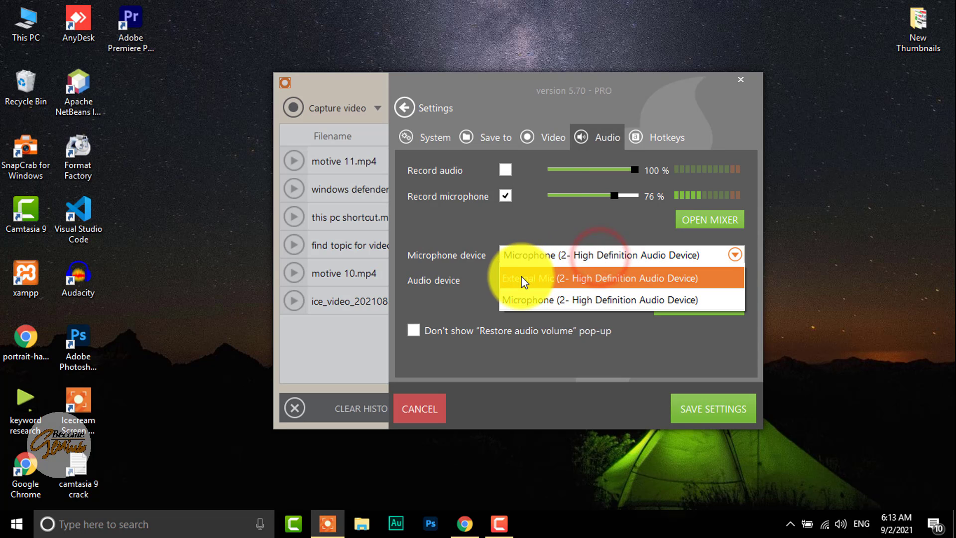
left_click(548, 278)
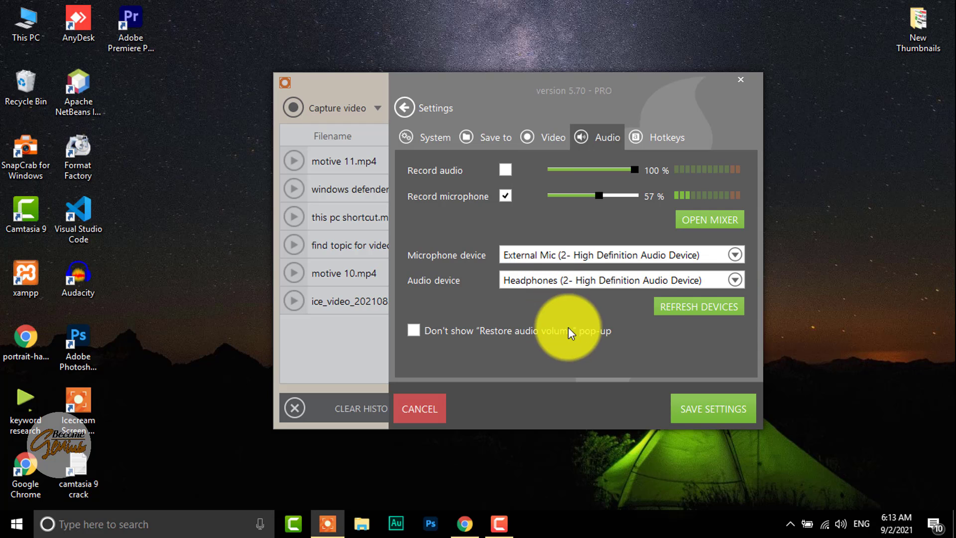
Step: Review the hotkey settings for recording or pausing video and for stopping the recording
left_click(654, 135)
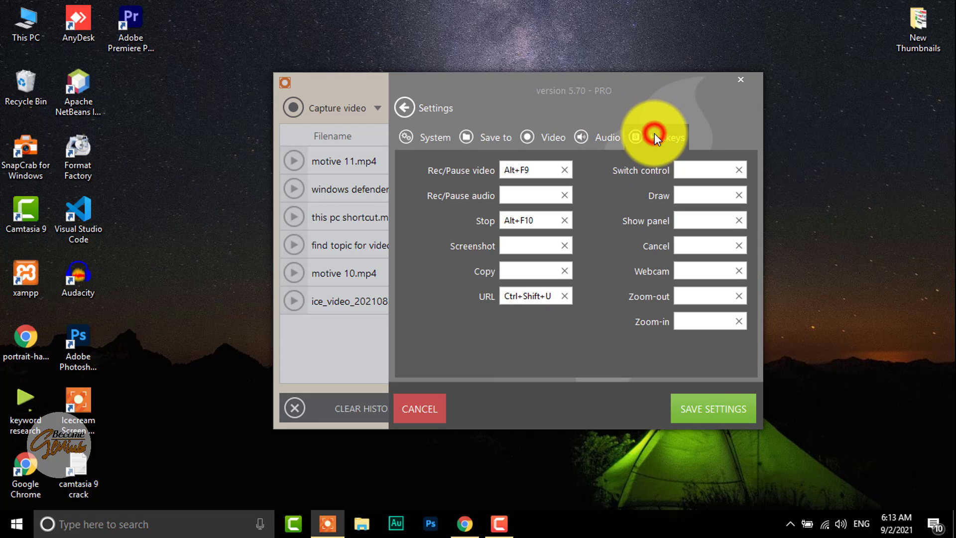
left_click(522, 169)
key("alt+F9")
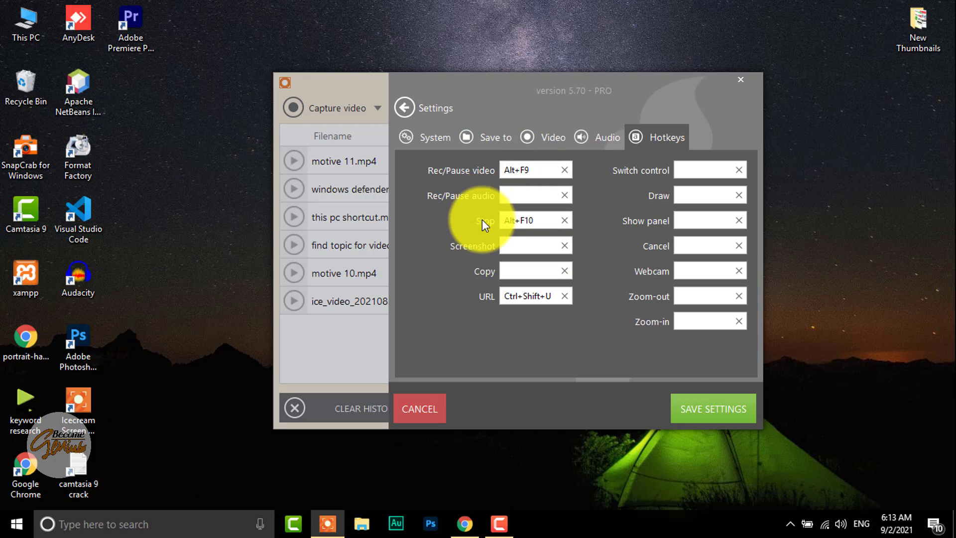
left_click(518, 174)
left_click(537, 226)
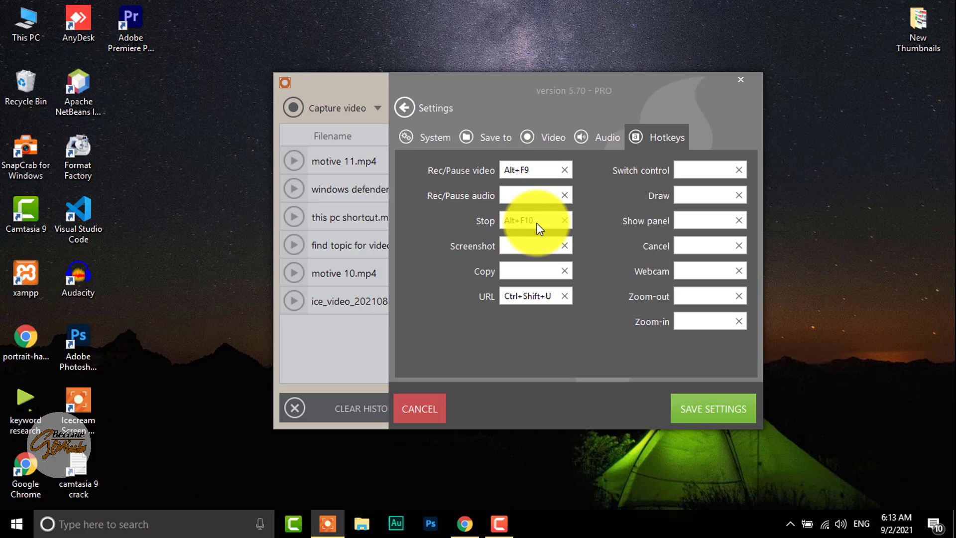
left_click(517, 175)
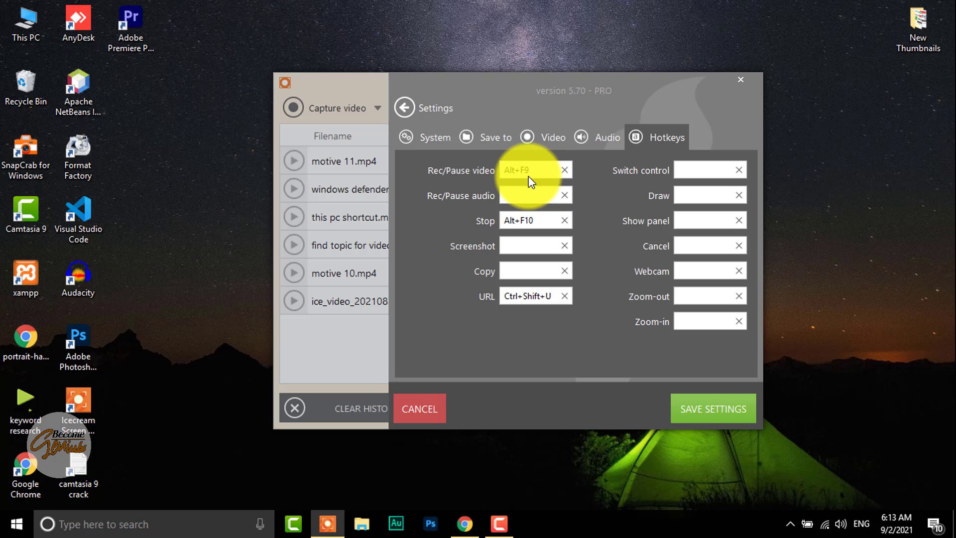
key("alt+F9")
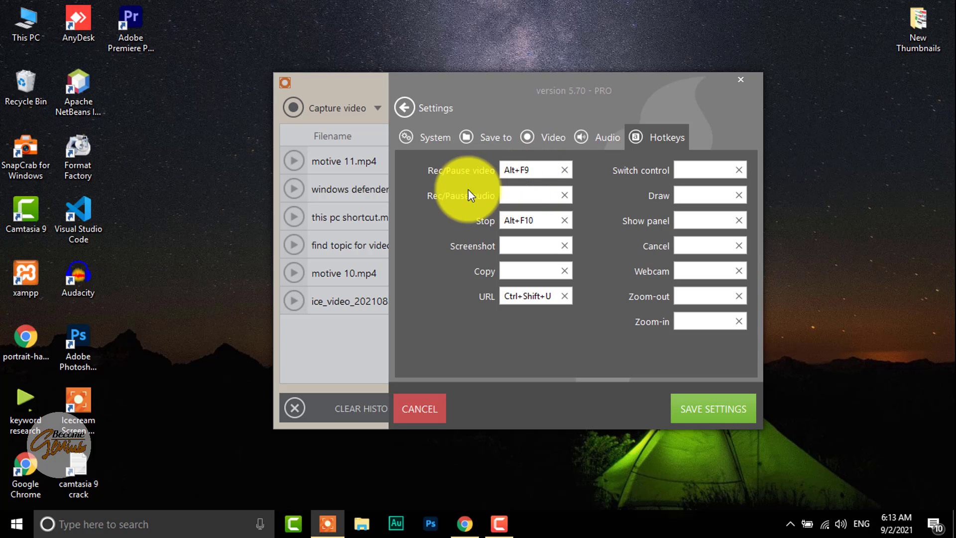
Step: Try Alt+J as the hotkey for recording or pausing audio, and clear it again
left_click(521, 198)
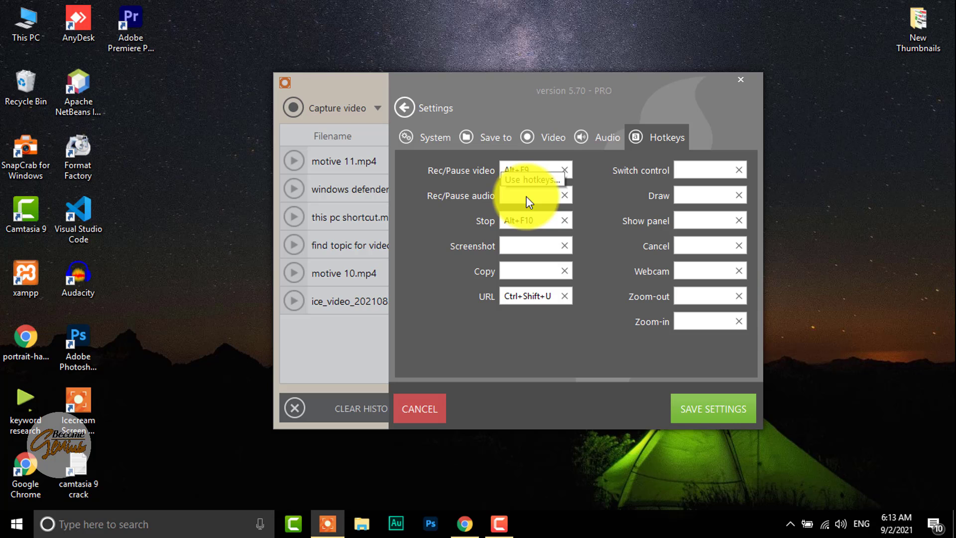
key("alt+j")
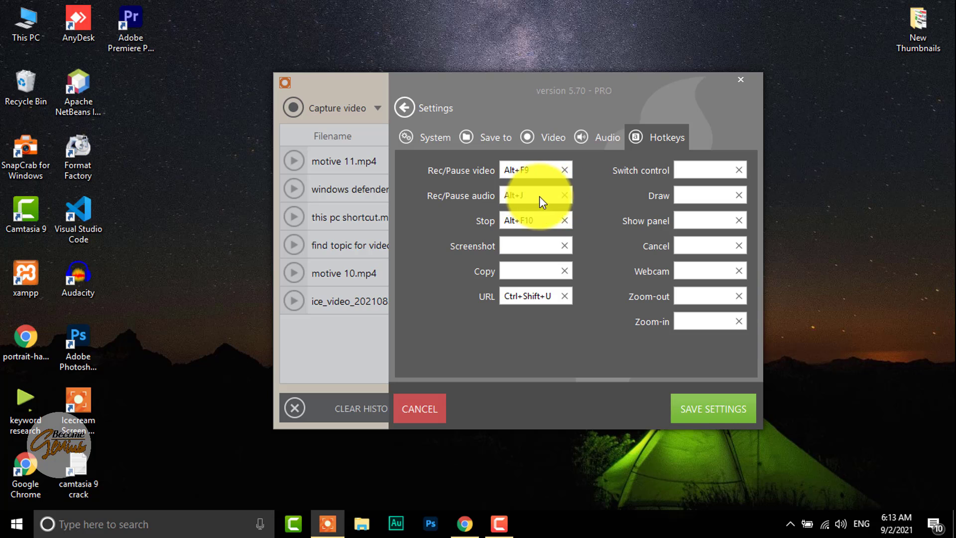
left_click(566, 195)
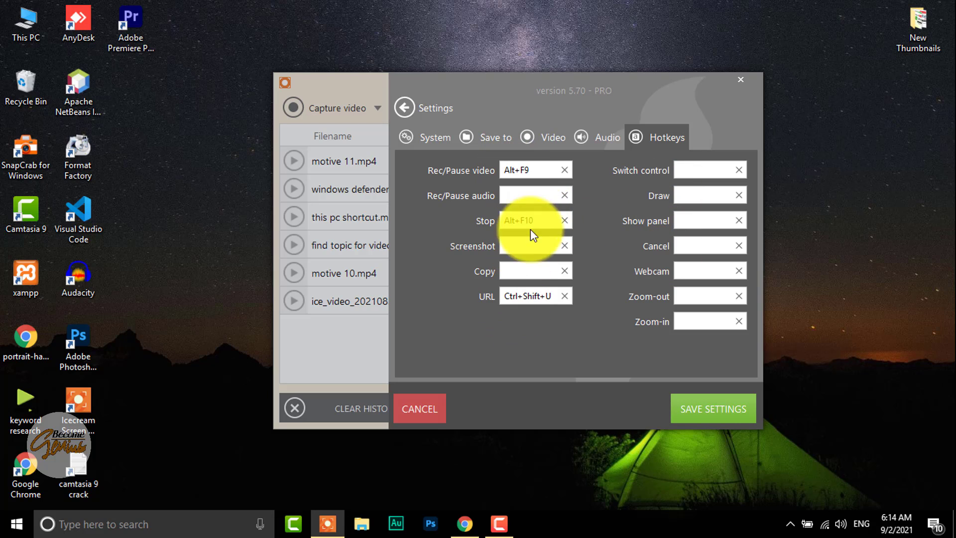
Step: Save the settings and return to the list of recordings
left_click(706, 402)
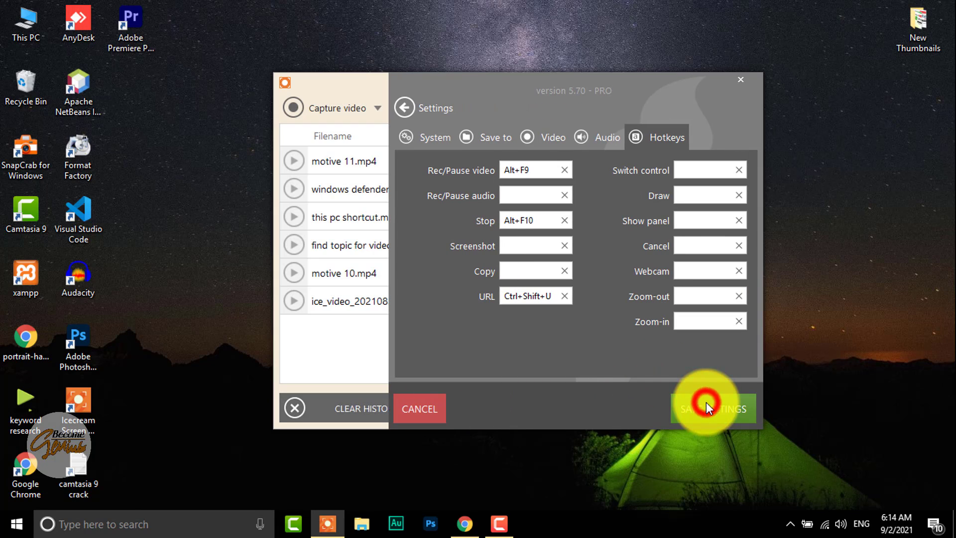
left_click(331, 339)
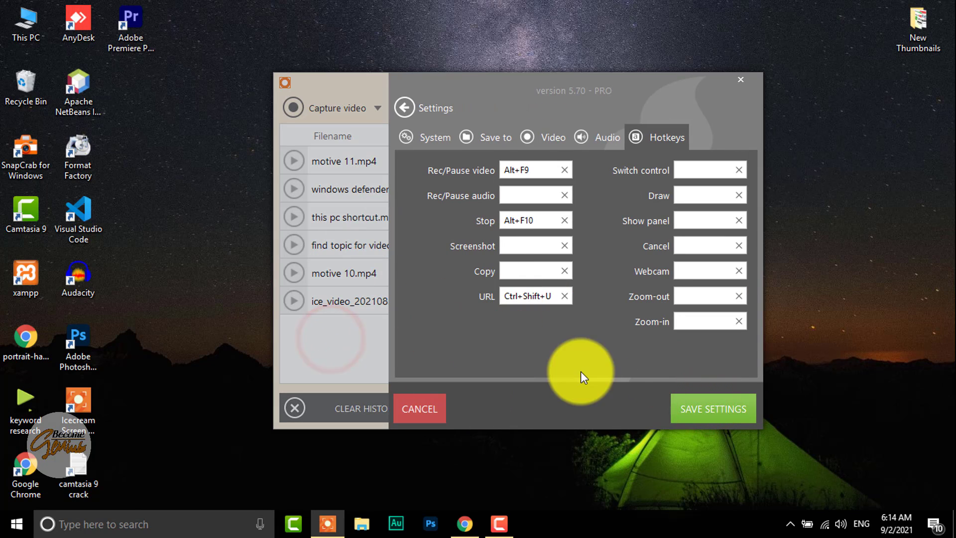
left_click(711, 402)
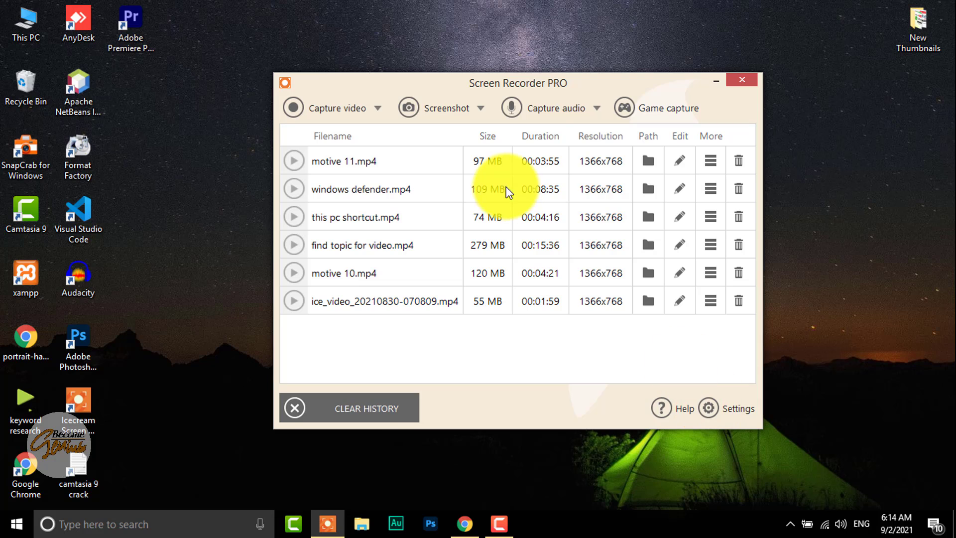
Step: Review the video capture modes and the Around mouse sizes, and preview the Fullscreen recording area before closing it
left_click(536, 116)
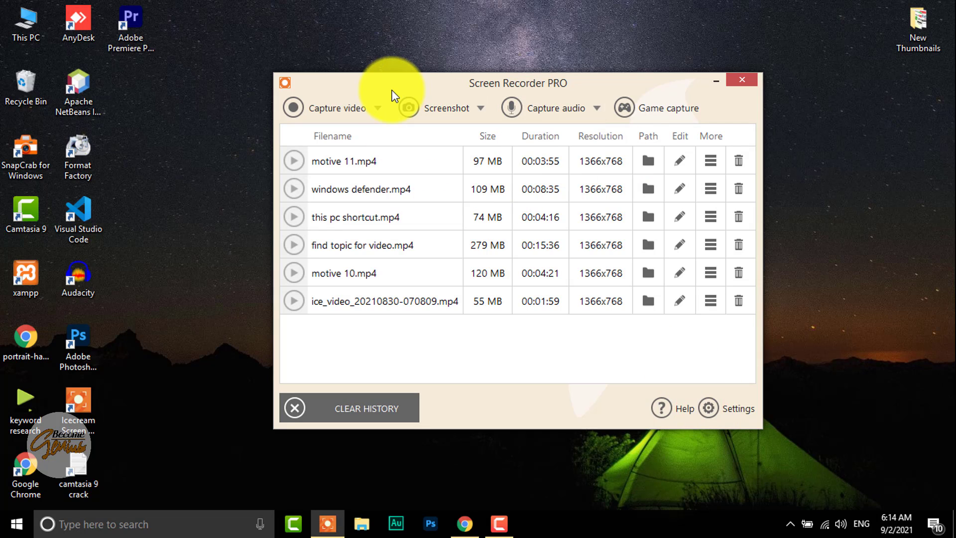
left_click(369, 111)
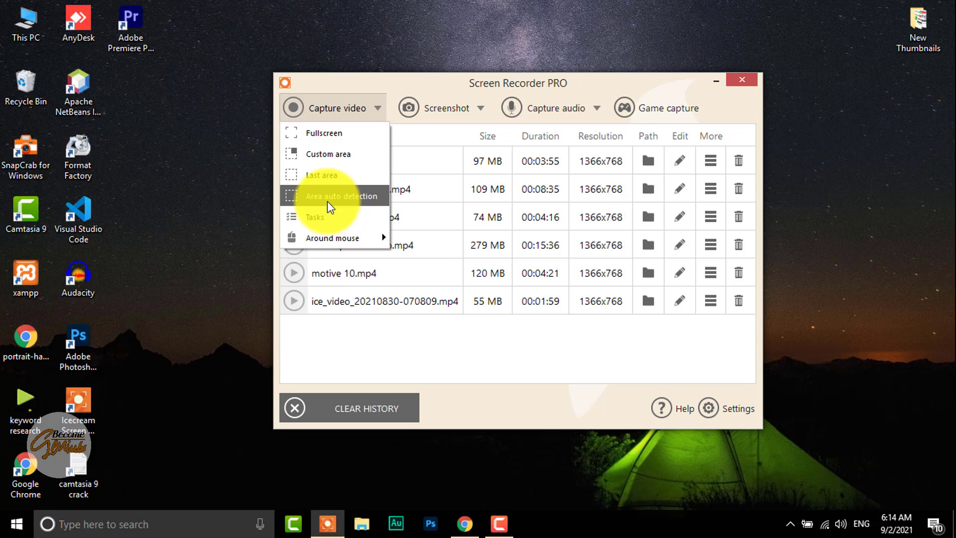
mouse_move(325, 233)
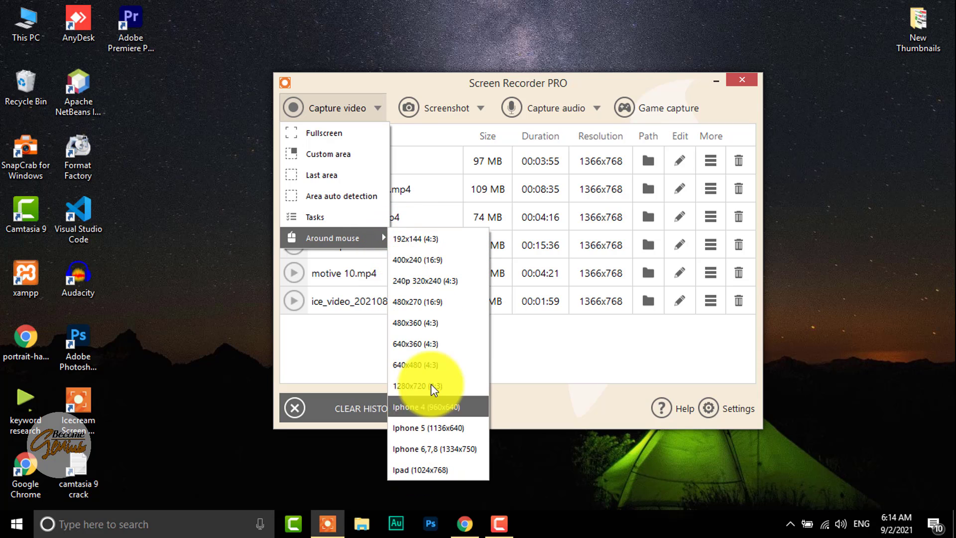
left_click(308, 136)
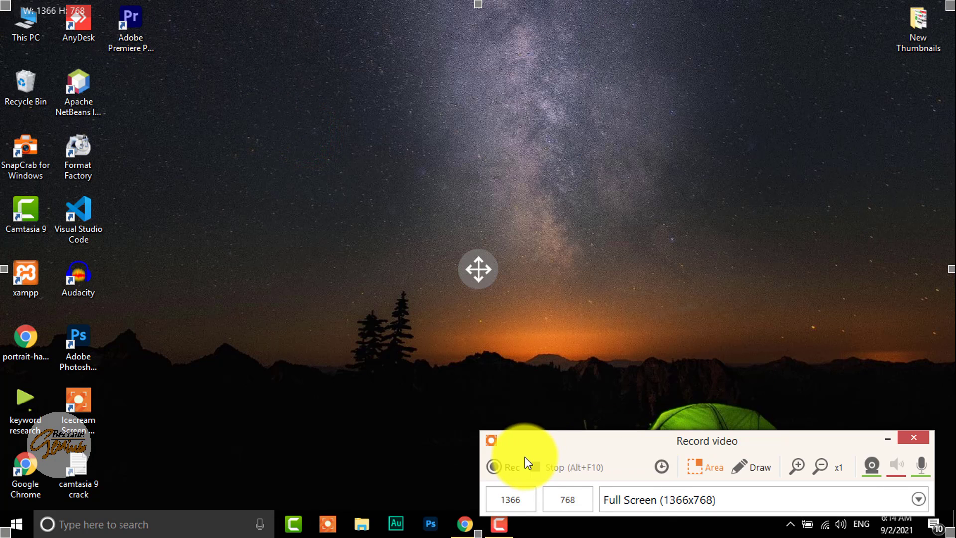
left_click(923, 439)
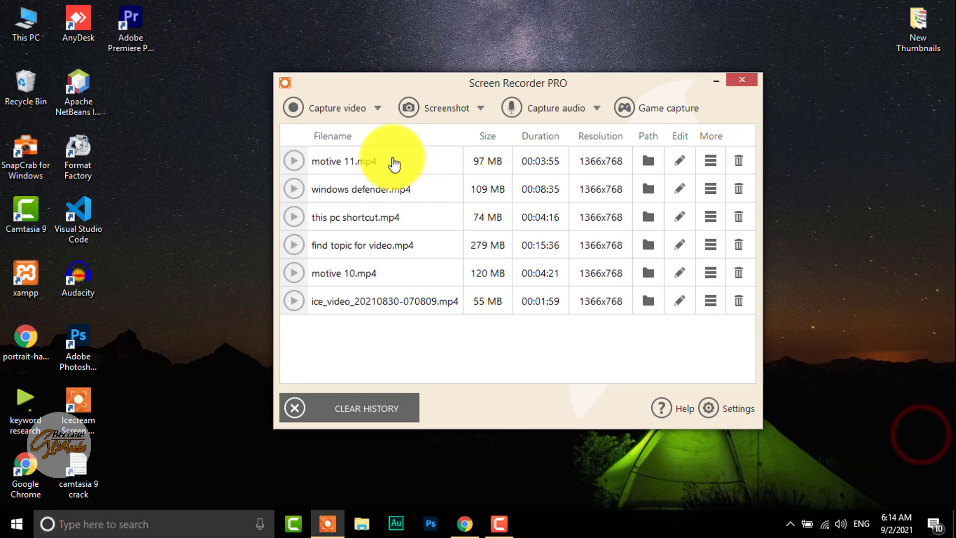
Step: Try a custom video capture area of about 789 x 523 pixels over the desktop, and close the recording controls without recording
left_click(374, 104)
left_click(374, 105)
left_click_drag(368, 76, 488, 74)
left_click(469, 105)
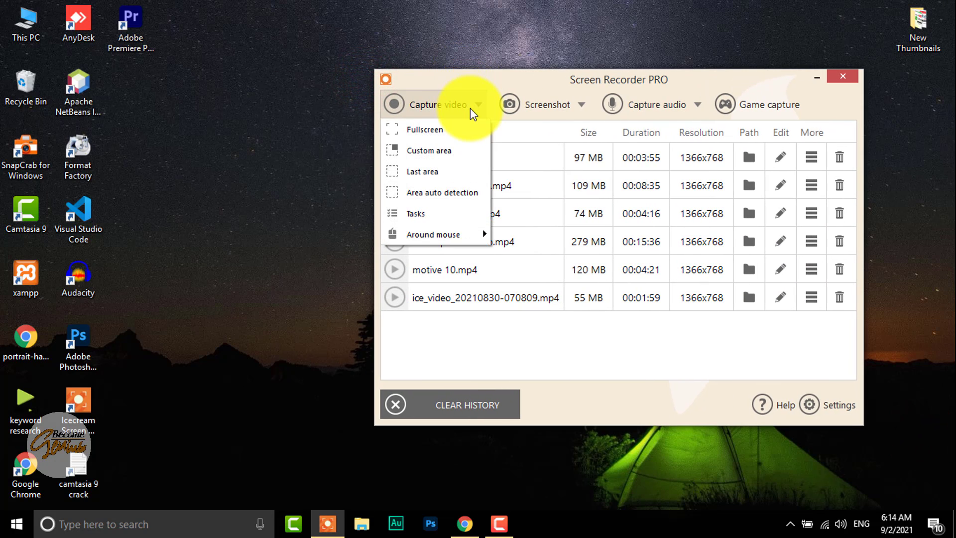
left_click(413, 151)
left_click_drag(80, 24, 633, 390)
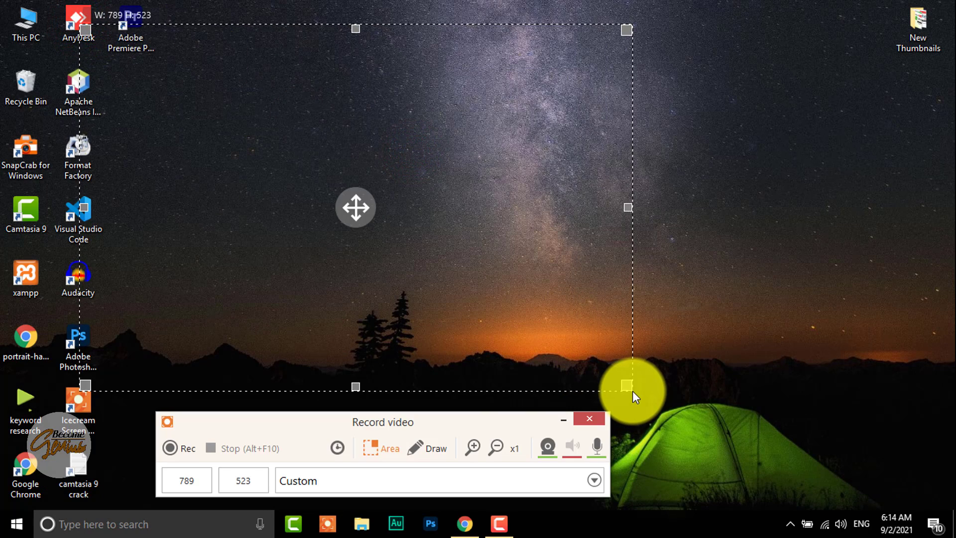
left_click(589, 422)
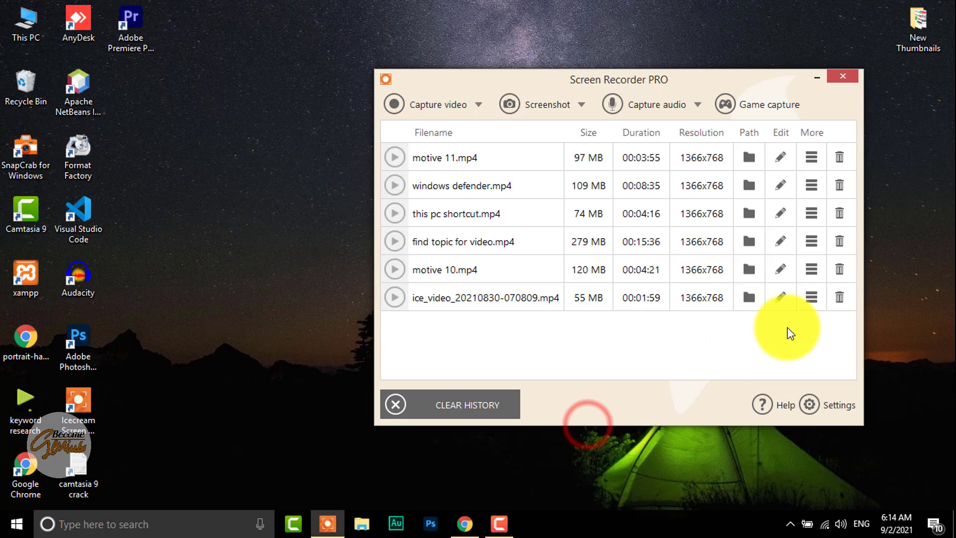
Step: Look at the Last area option among the video capture modes without choosing it, and move the recorder window toward the screen centre
left_click(456, 105)
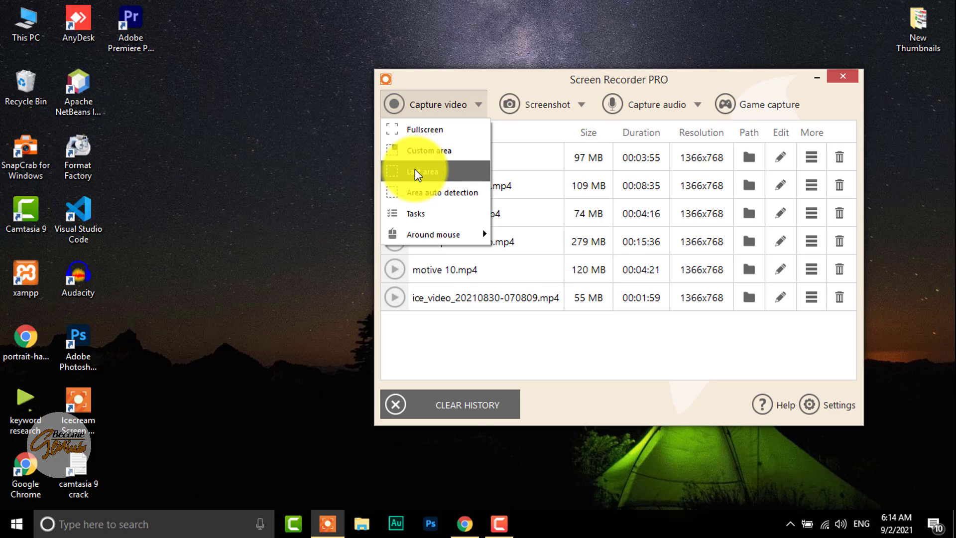
left_click(757, 329)
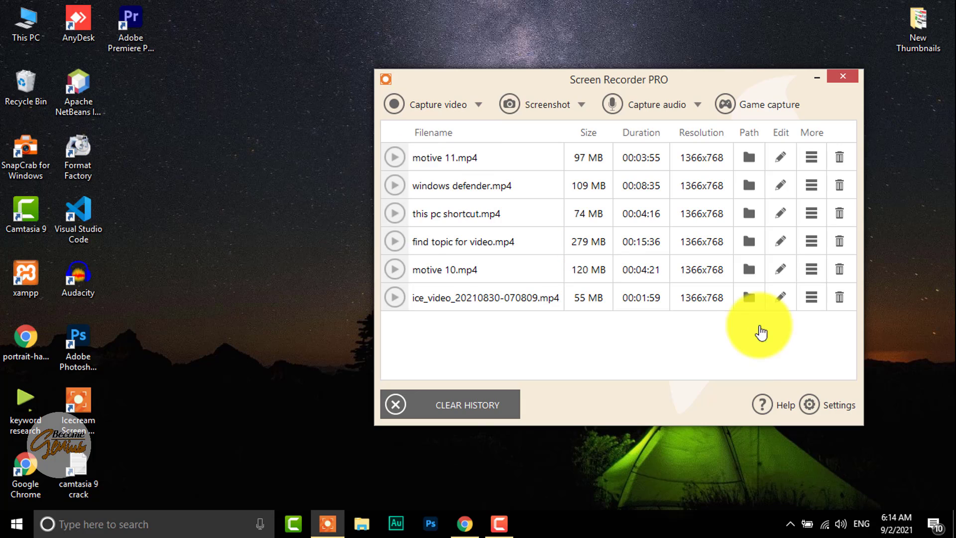
left_click_drag(786, 87, 614, 76)
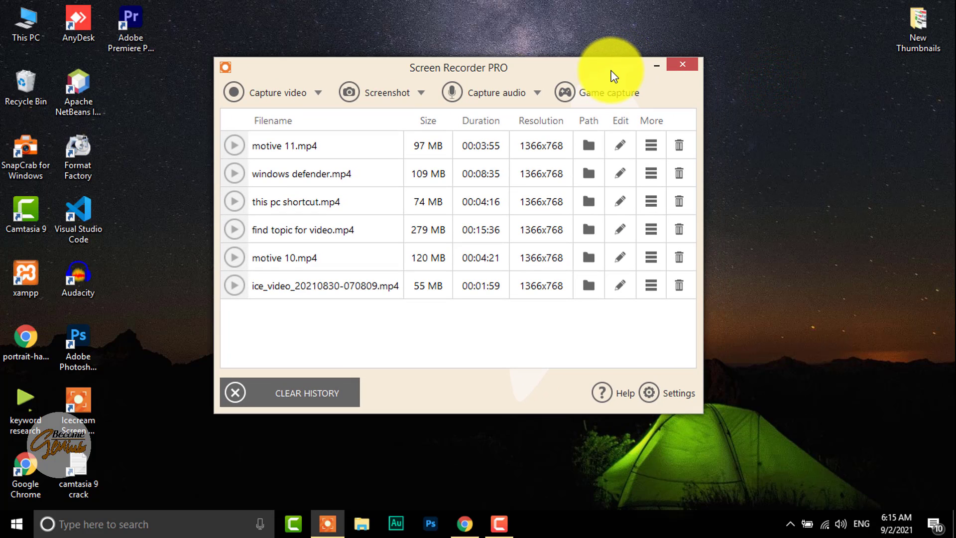
Step: Switch to Chrome and search Google for "ice cream screen recorder download"
left_click(465, 524)
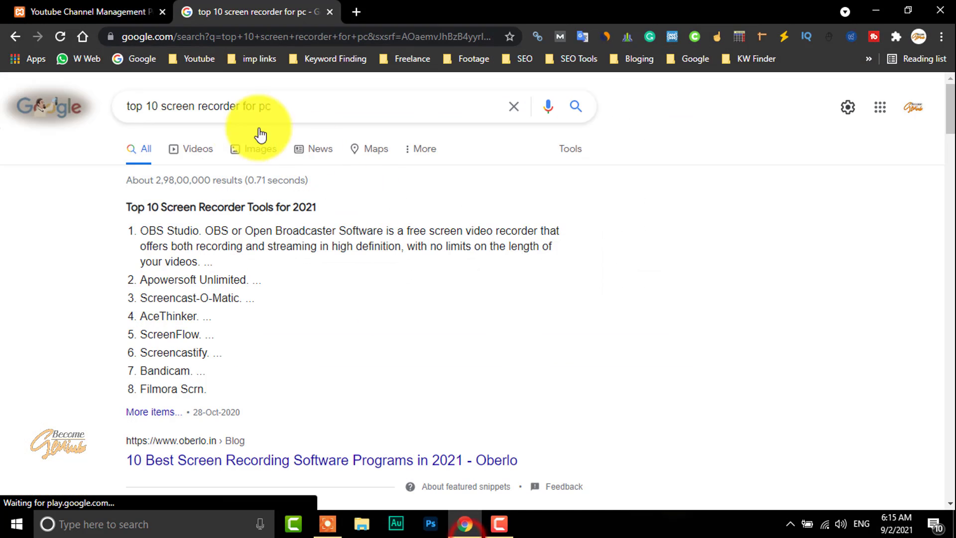
left_click_drag(298, 116, 3, 120)
key("BackSpace")
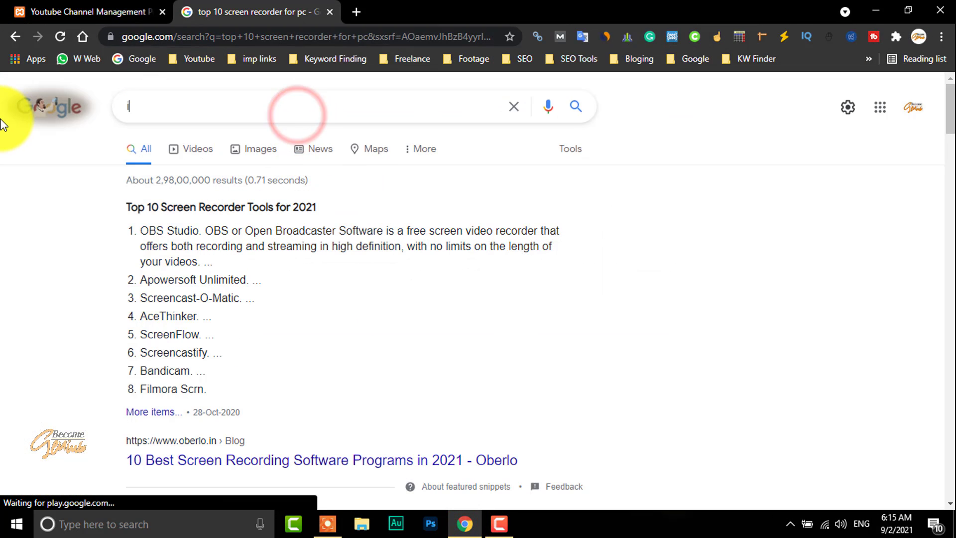
type("ice cre")
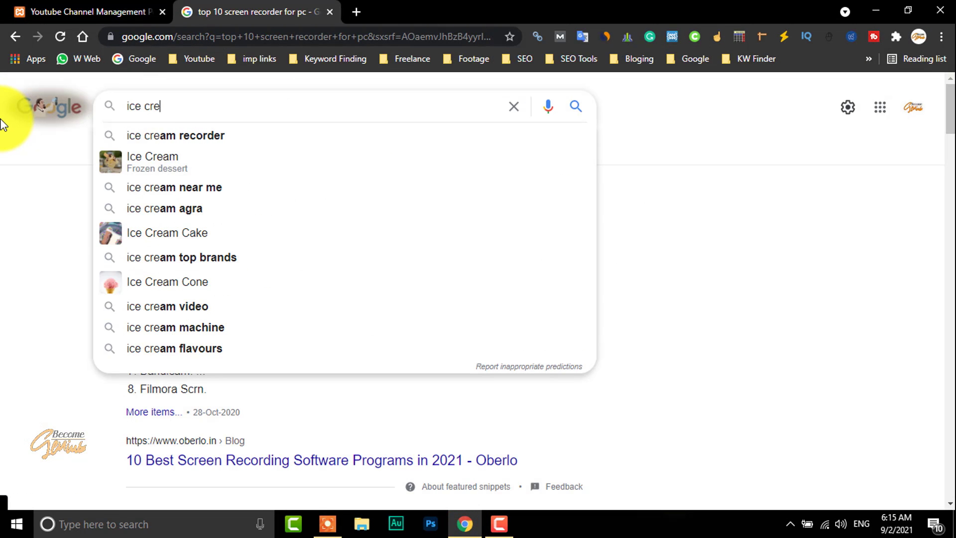
type("am ")
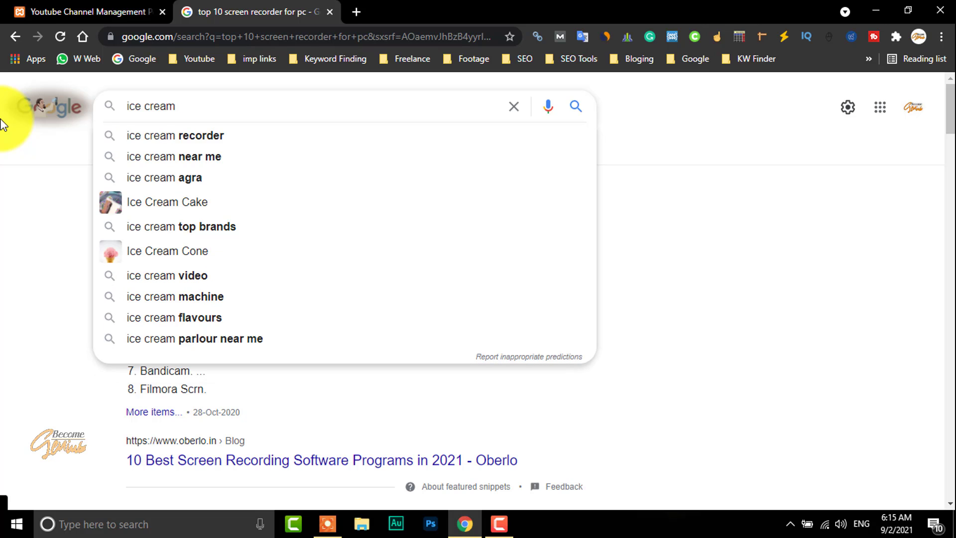
type("screen reco")
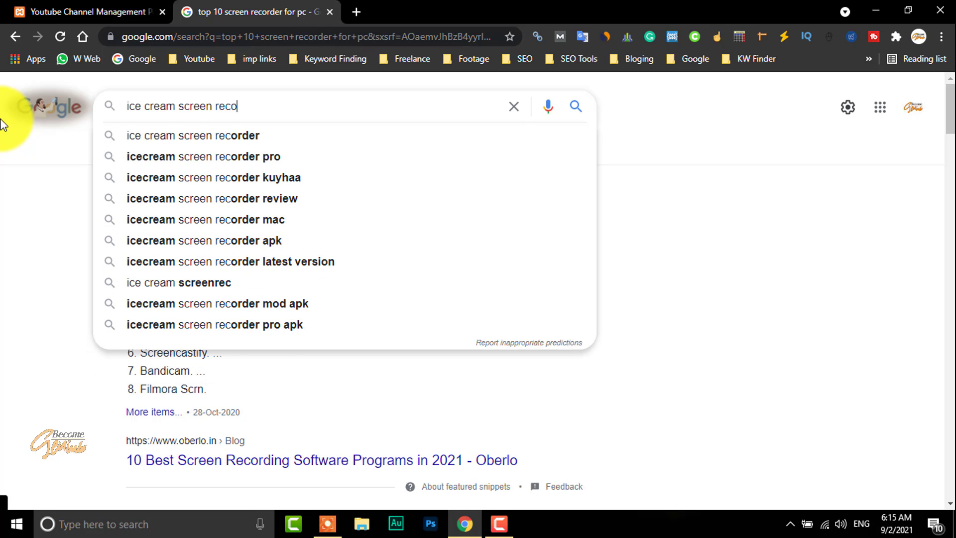
type("rder downloa")
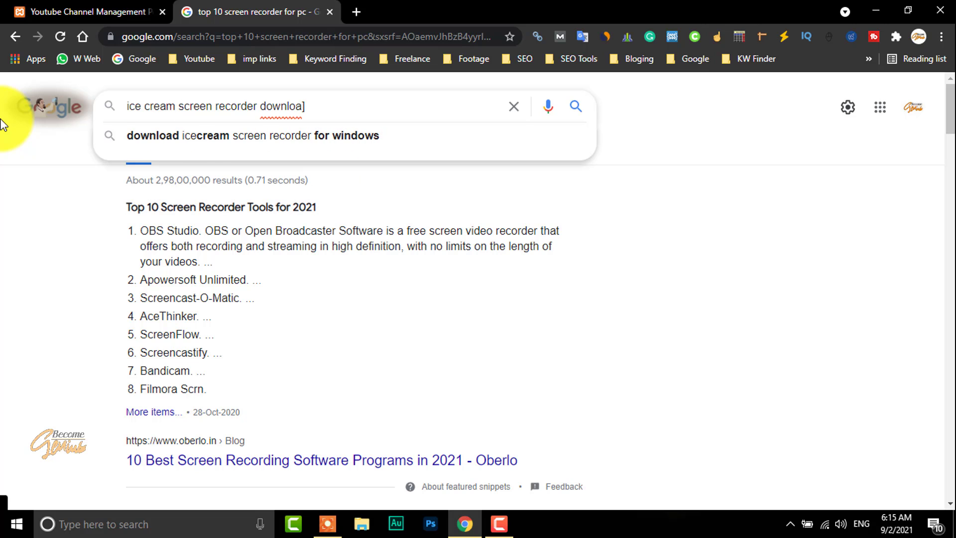
type("d")
key("Return")
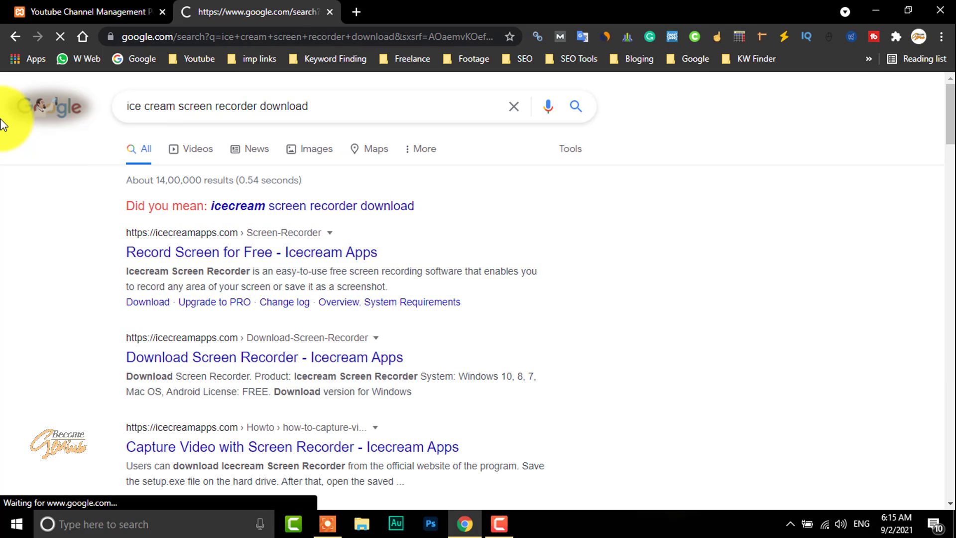
Step: View the Icecream Apps Screen Recorder page from the "Record Screen for Free" result and return to the search results
left_click(223, 255)
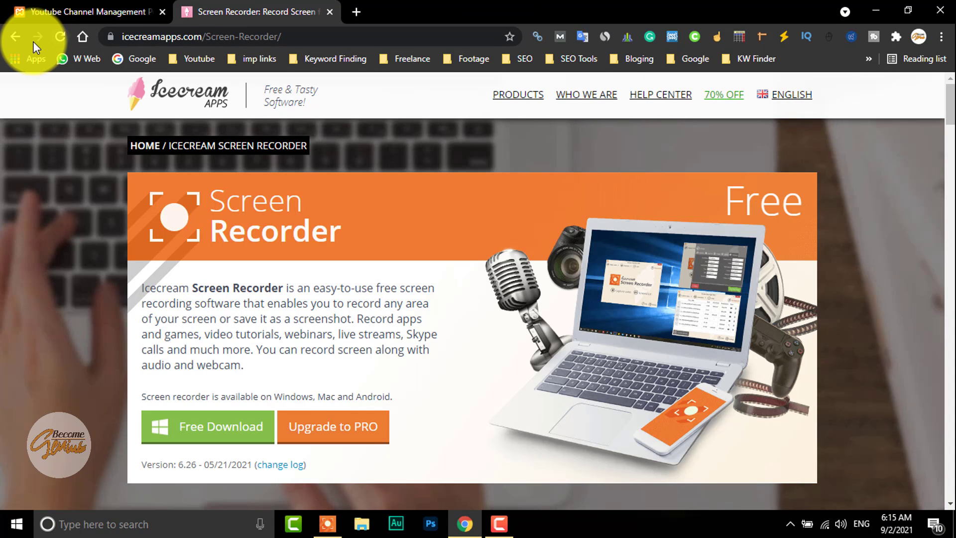
left_click(20, 38)
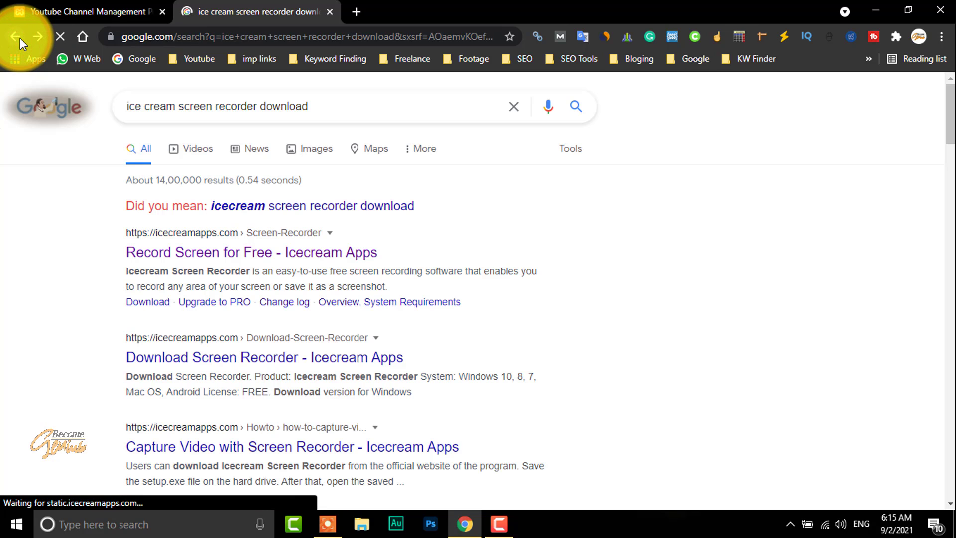